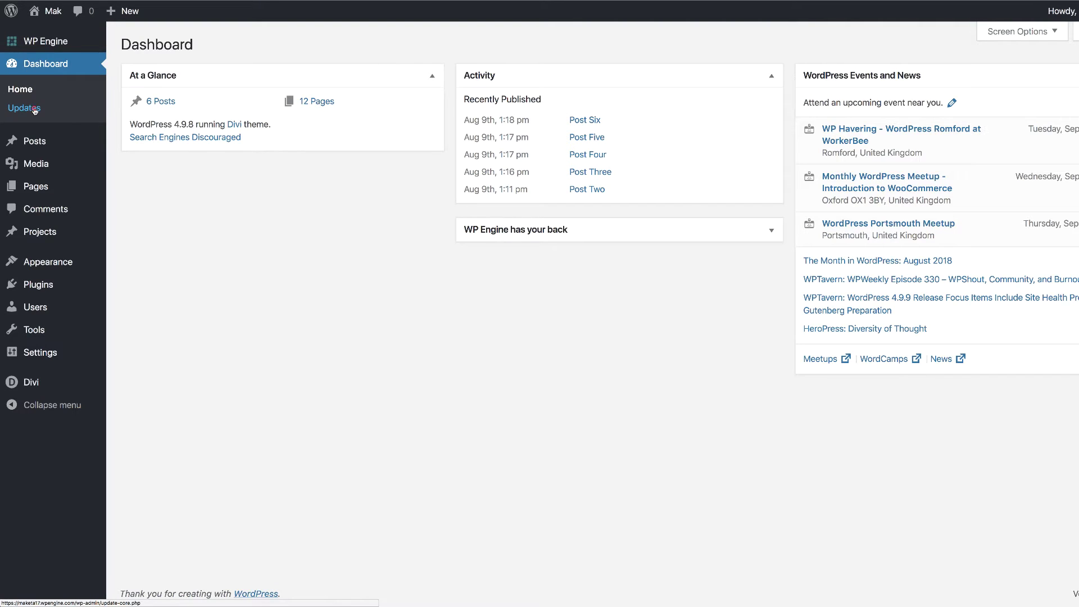
# Open Dashboard Updates and check that WordPress 4.9.8, plugins and themes are all current
pyautogui.click(35, 110)
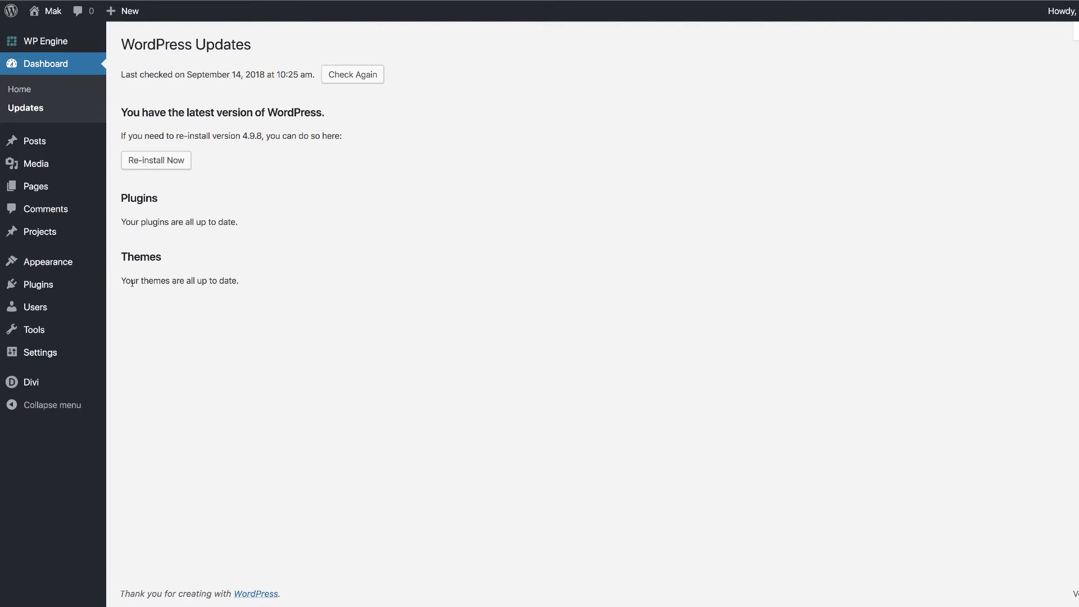
pyautogui.moveTo(122, 281); pyautogui.dragTo(239, 281)
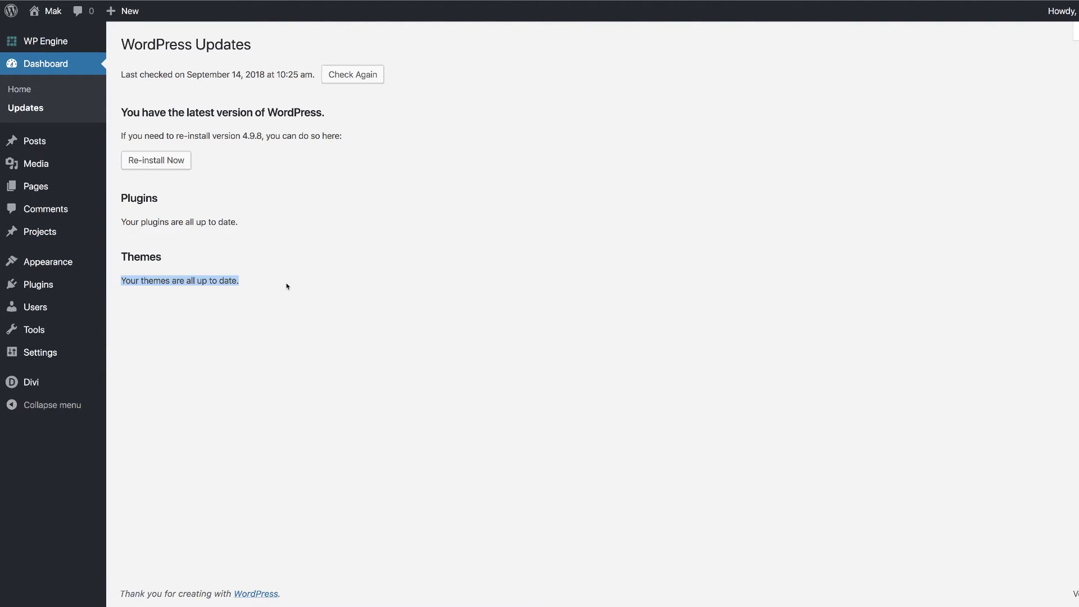
pyautogui.click(333, 247)
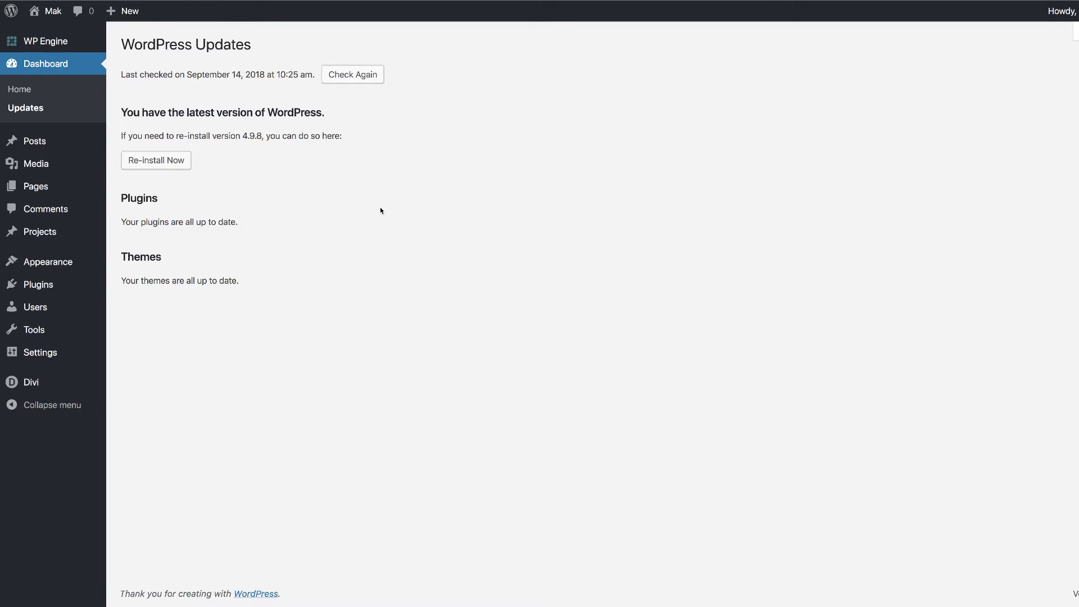
# Add a new page titled 'select' and launch it in the Divi Visual Builder
pyautogui.moveTo(39, 188)
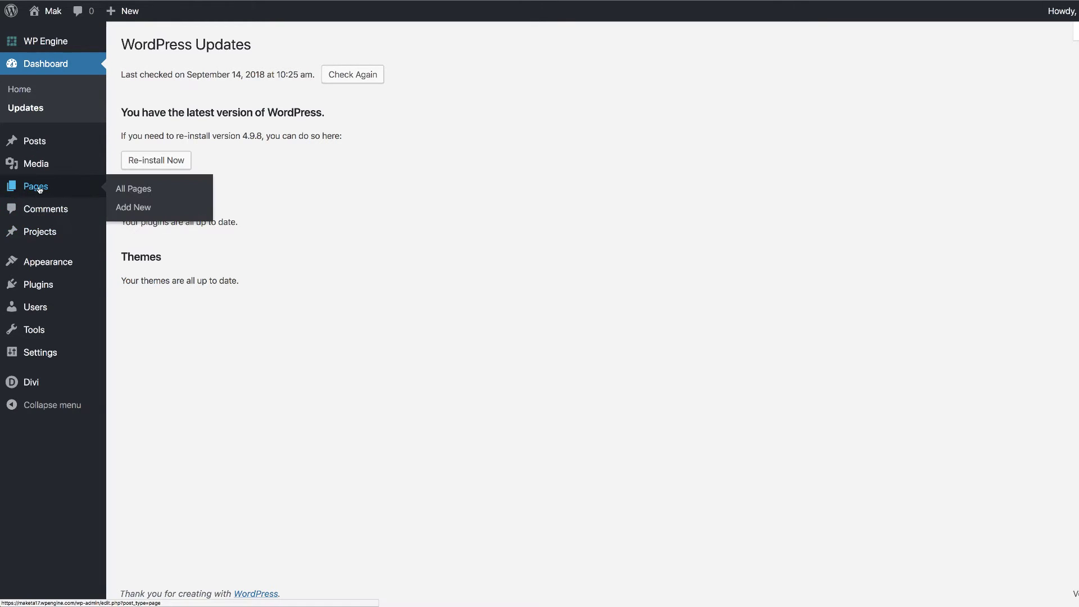
pyautogui.click(138, 211)
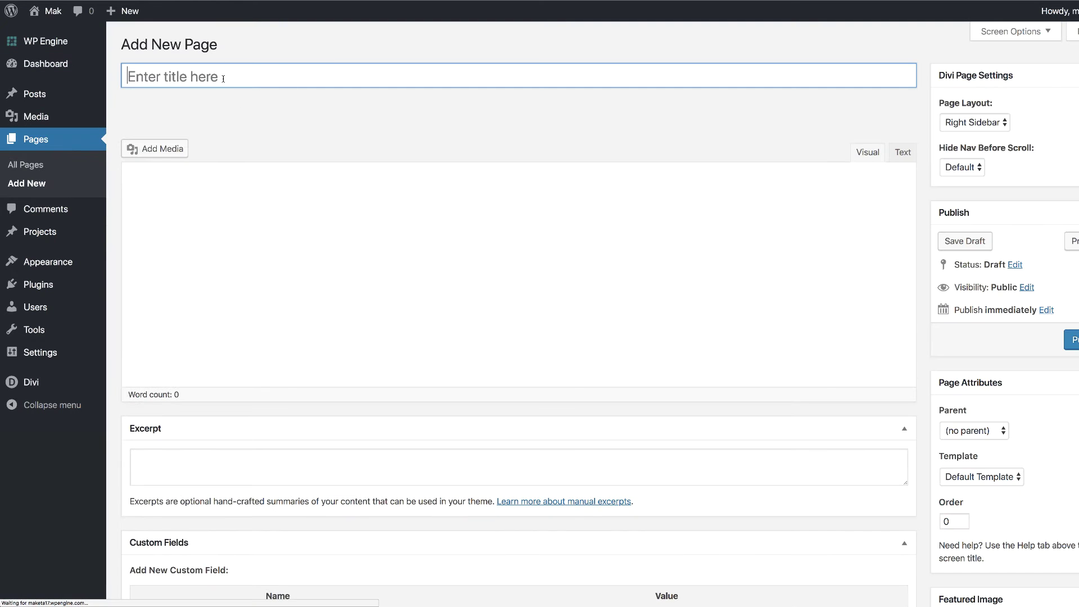
pyautogui.click(223, 79)
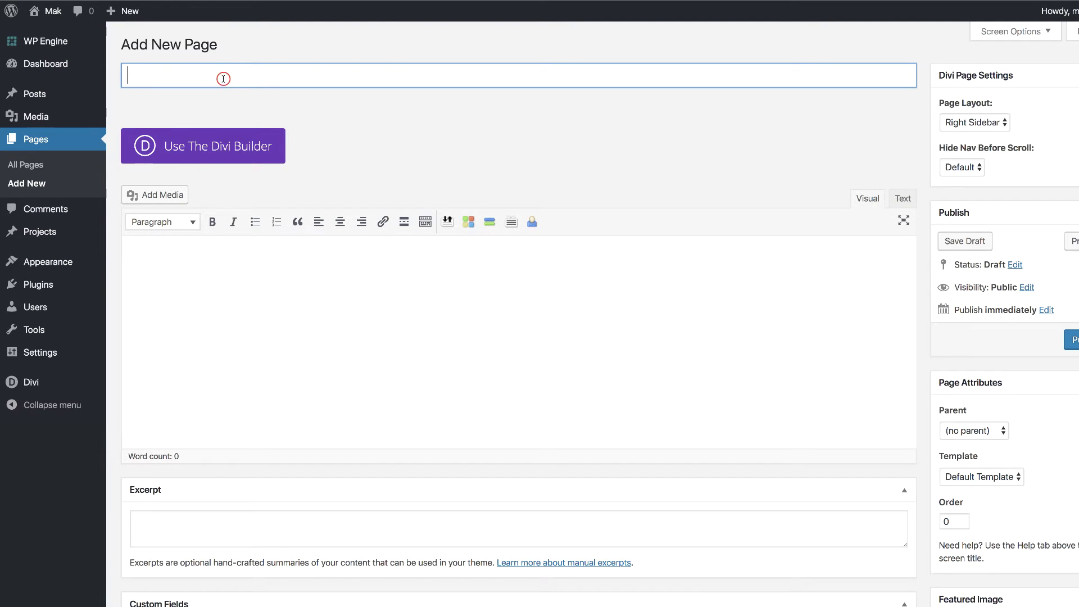
pyautogui.write('select')
pyautogui.click(223, 151)
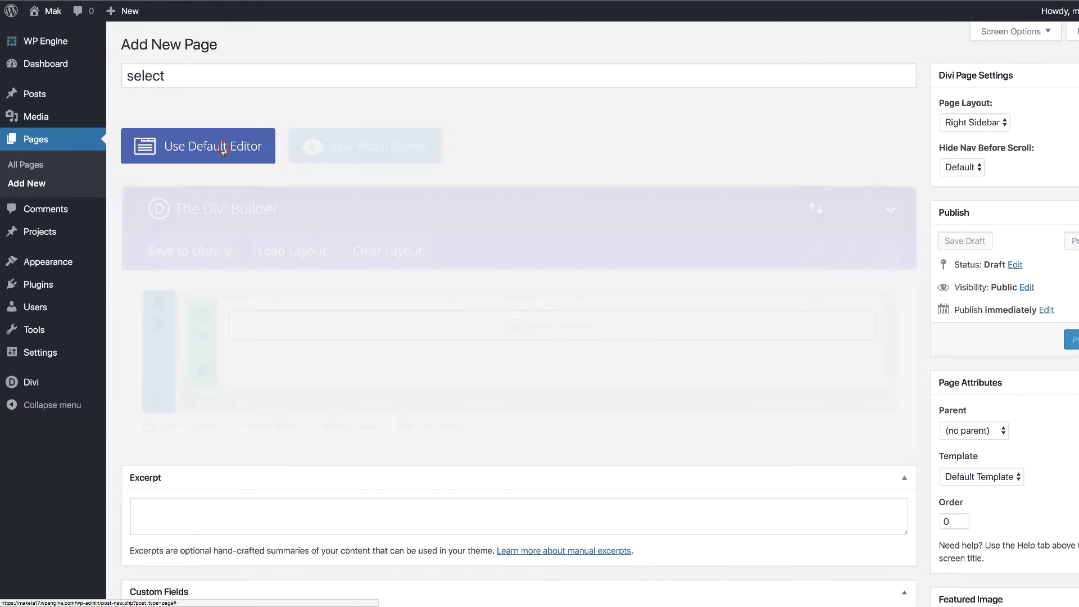
pyautogui.click(399, 150)
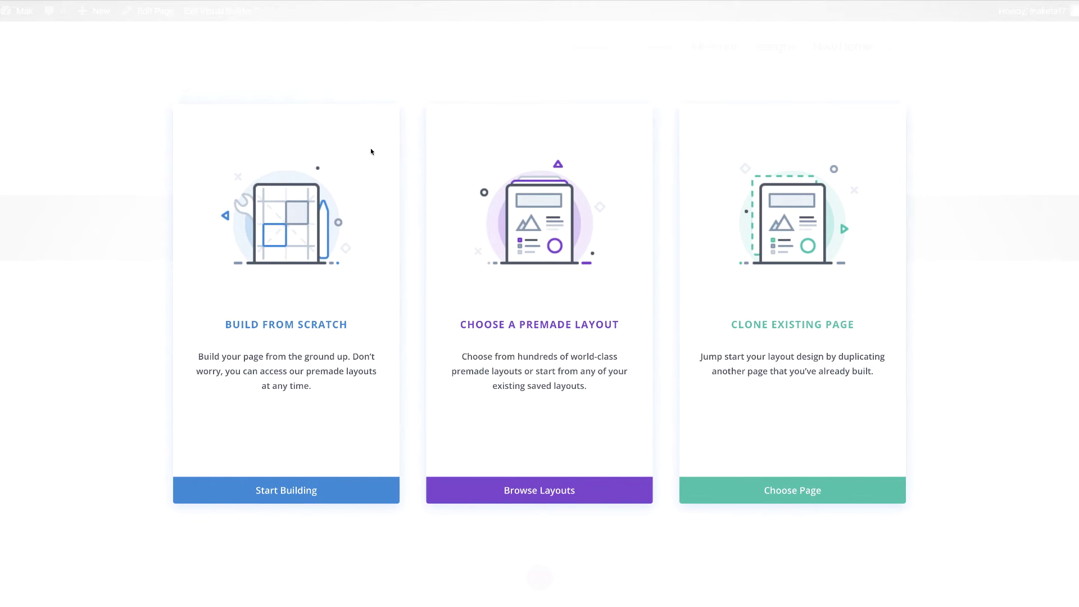
# Choose a premade layout and import the Boutique landing page layout from the Boutique pack
pyautogui.click(596, 327)
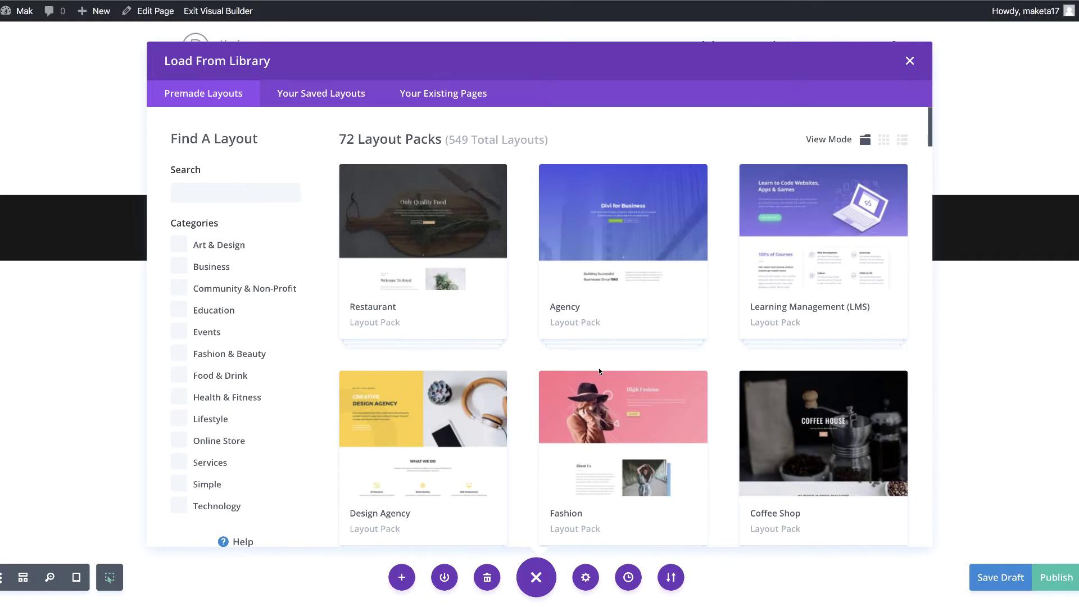
pyautogui.scroll(-2, 600, 371)
pyautogui.scroll(-7, 599, 371)
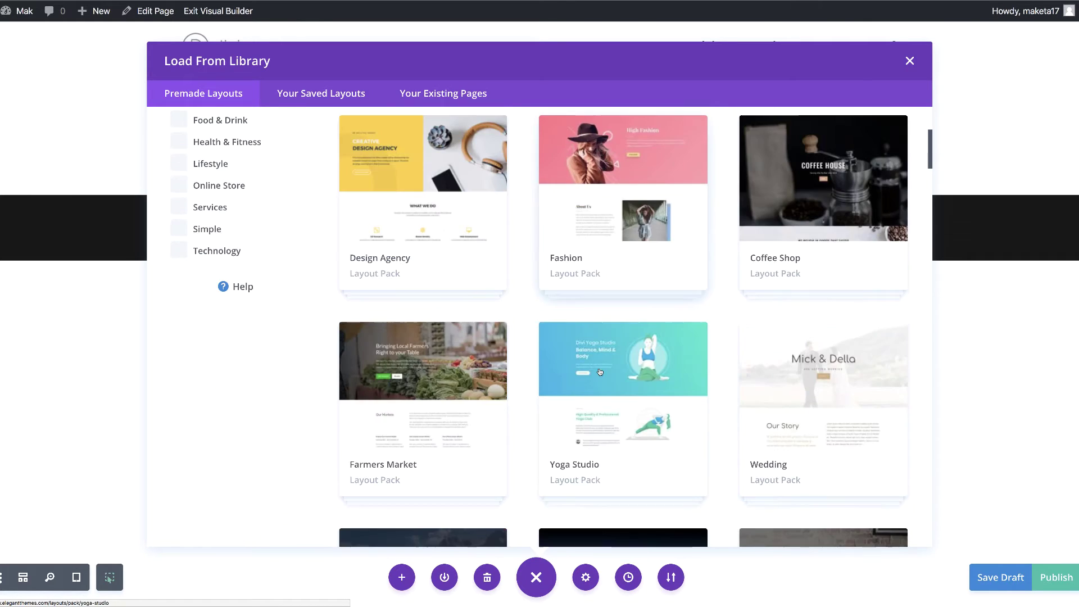
pyautogui.scroll(-5, 599, 371)
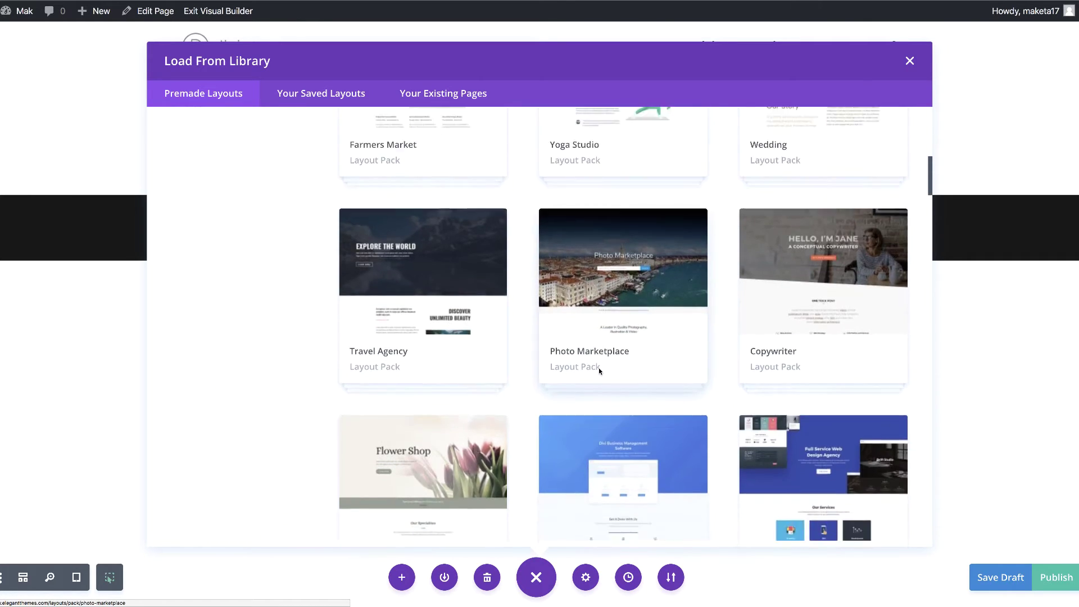
pyautogui.scroll(-10, 599, 371)
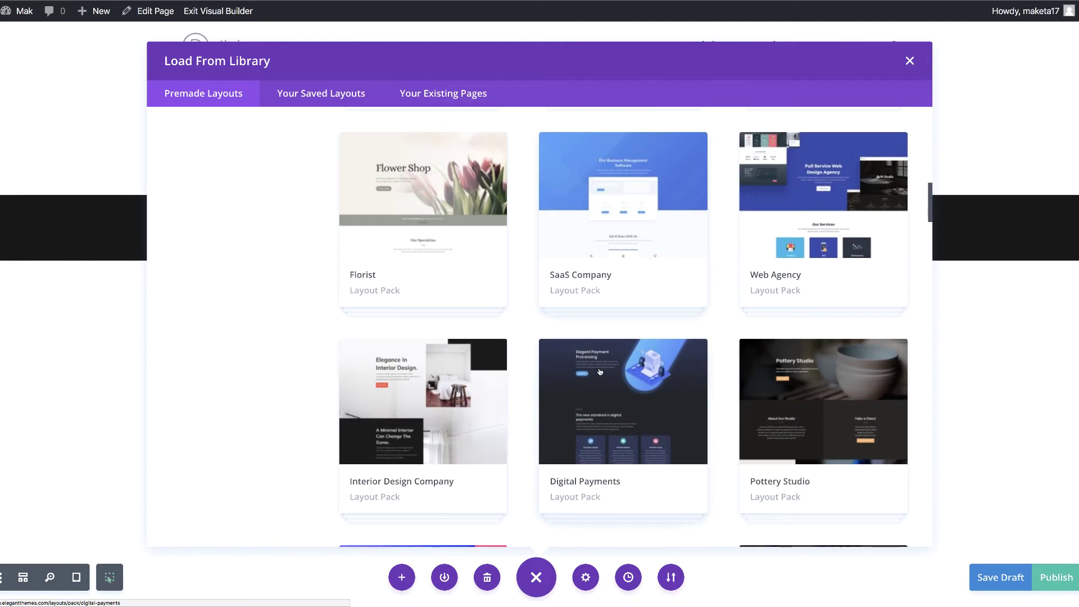
pyautogui.scroll(3, 600, 371)
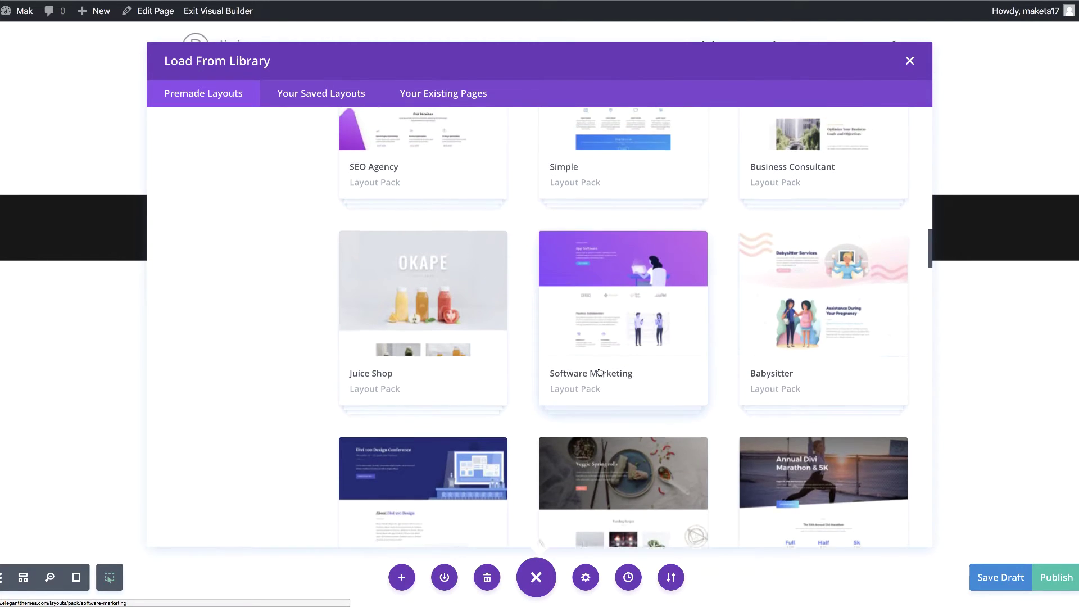
pyautogui.scroll(-8, 599, 371)
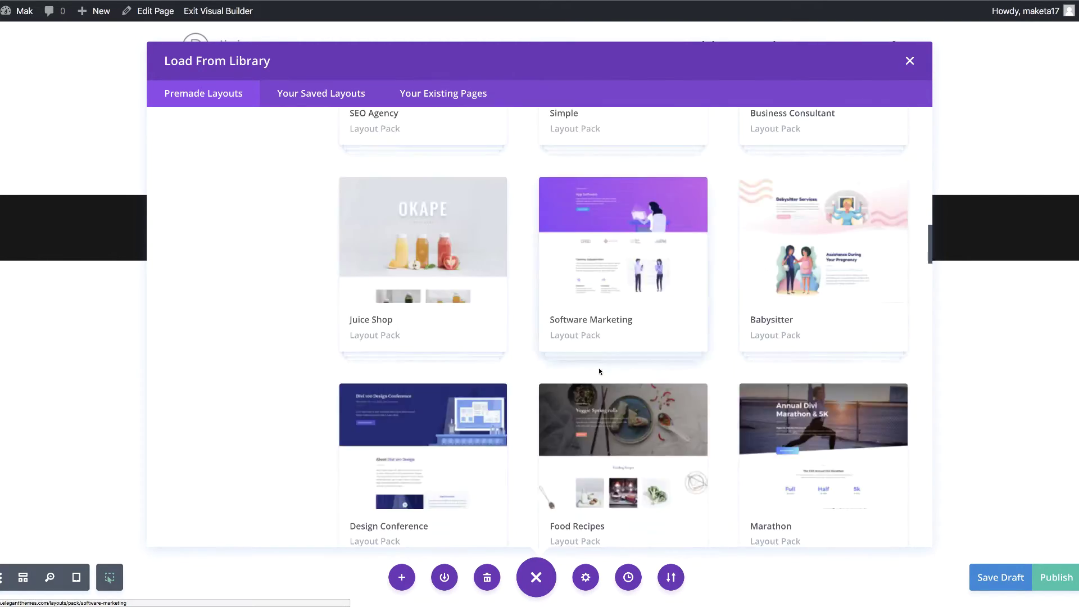
pyautogui.scroll(-2, 599, 370)
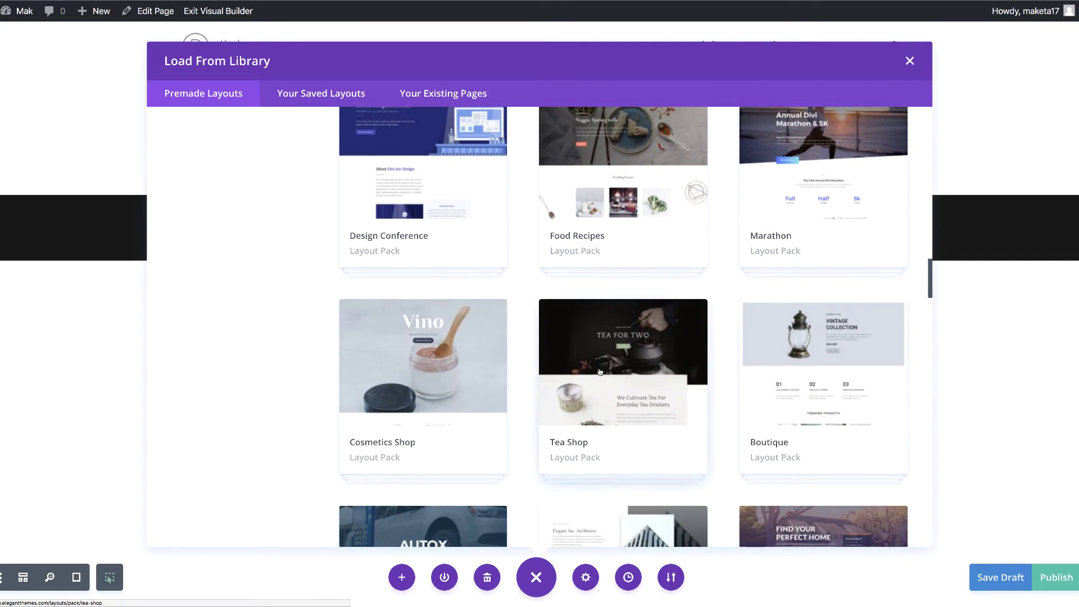
pyautogui.click(825, 372)
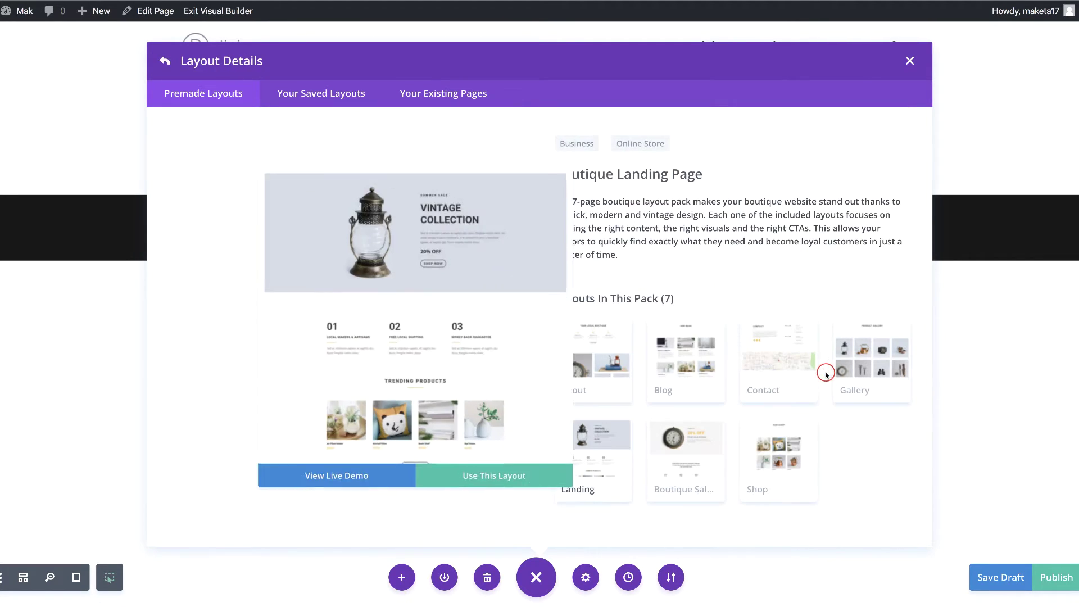
pyautogui.click(435, 480)
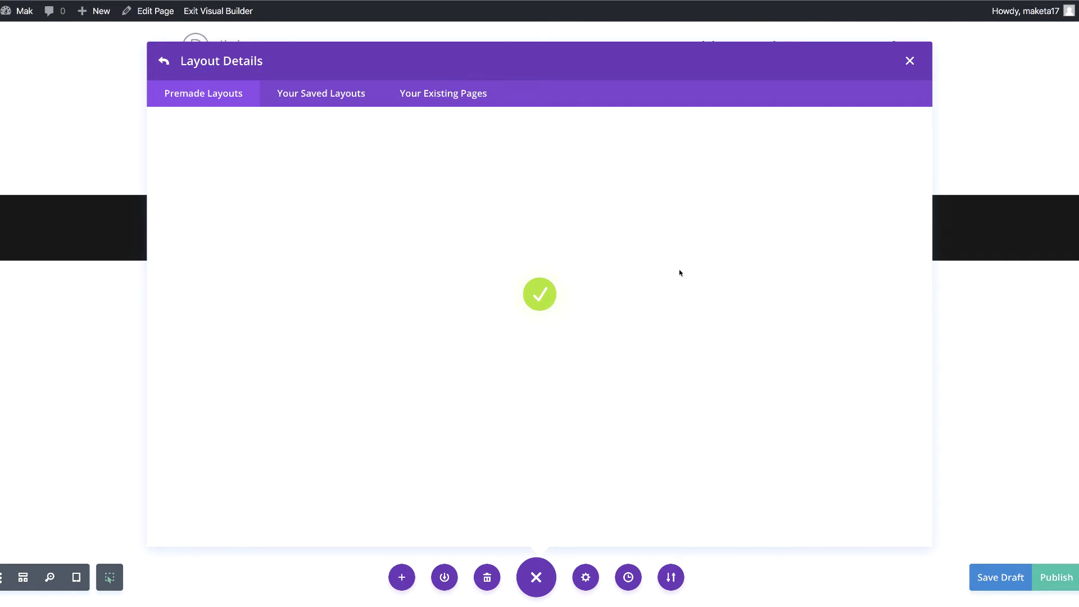
# Publish the page with the imported Boutique layout
pyautogui.scroll(-10, 916, 498)
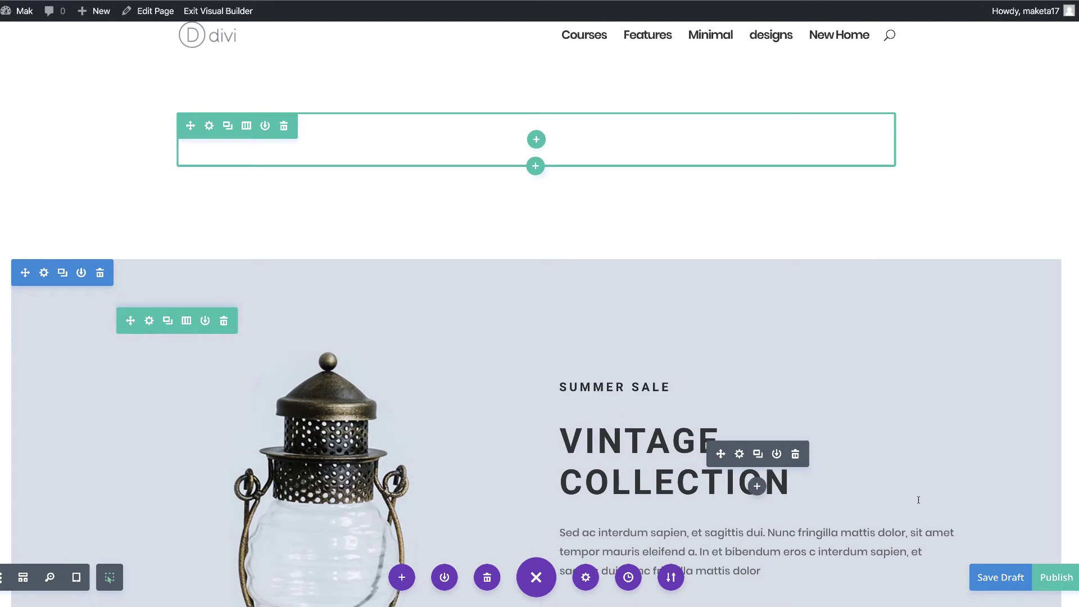
pyautogui.click(1057, 581)
pyautogui.scroll(8, 611, 344)
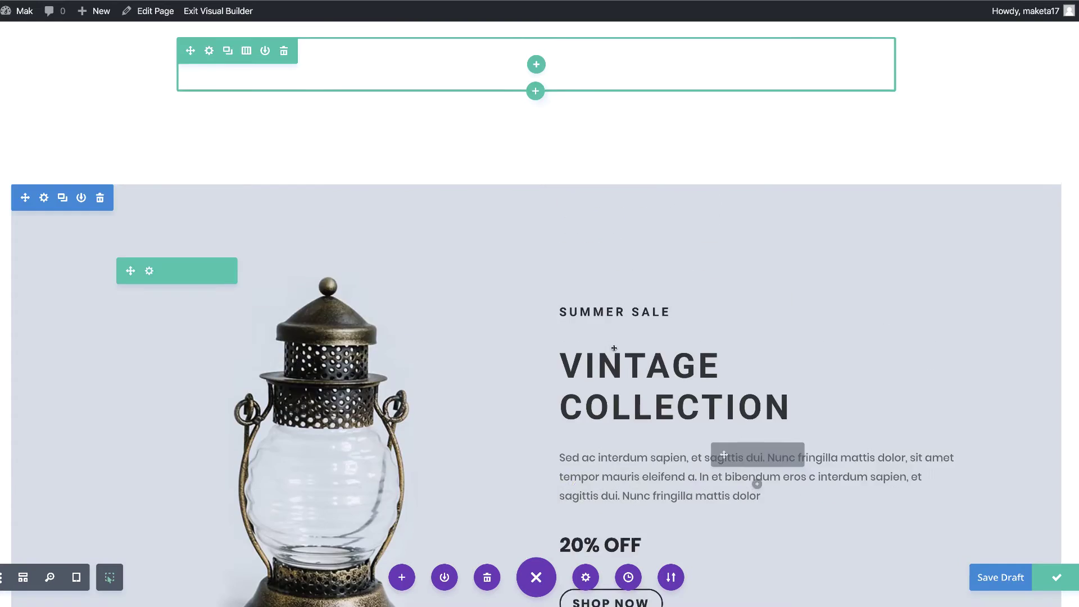
# Delete the empty section at the page top, above the Vintage Collection hero
pyautogui.moveTo(622, 295); pyautogui.dragTo(62, 96)
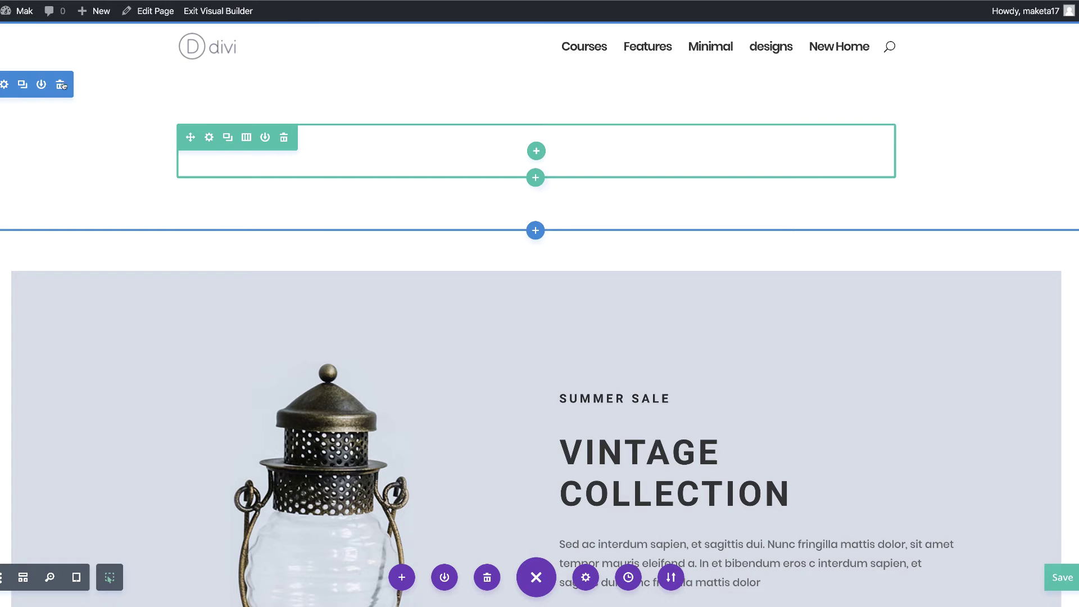
pyautogui.click(60, 85)
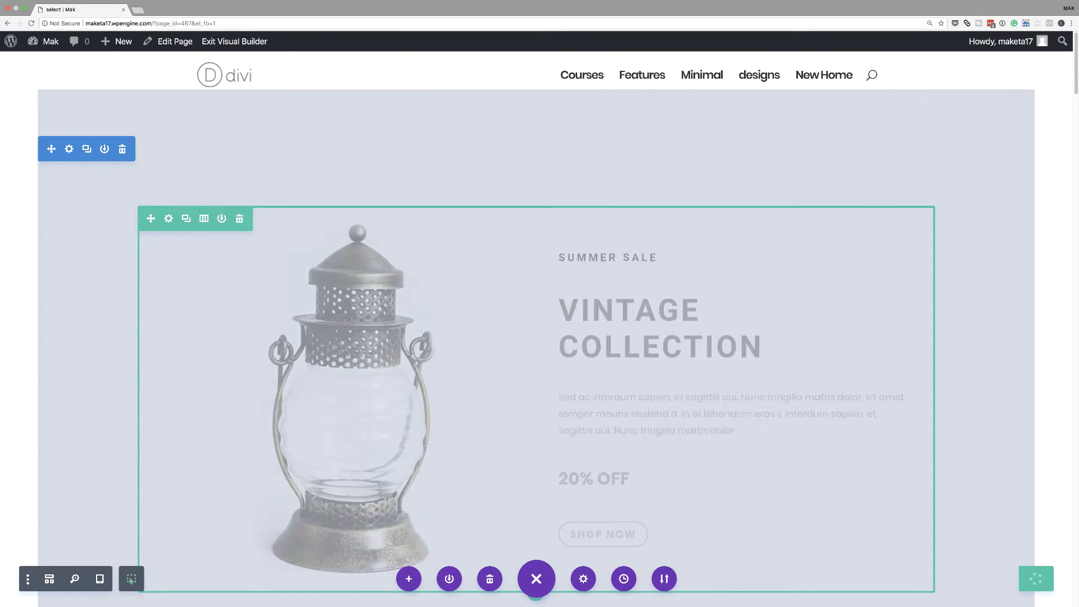
pyautogui.scroll(-7, 879, 375)
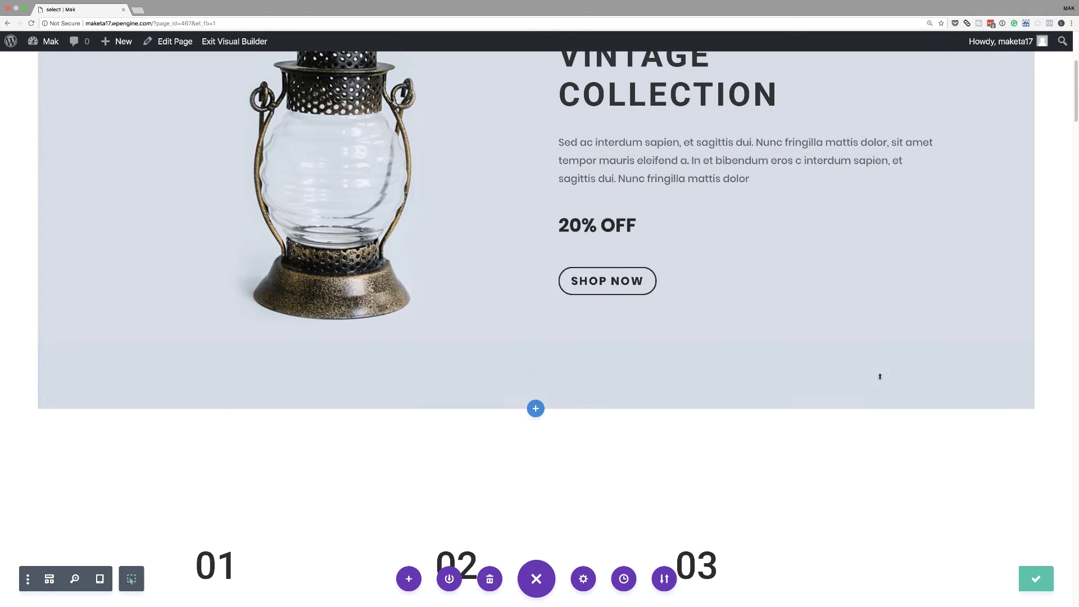
pyautogui.scroll(-7, 880, 376)
pyautogui.scroll(2, 880, 376)
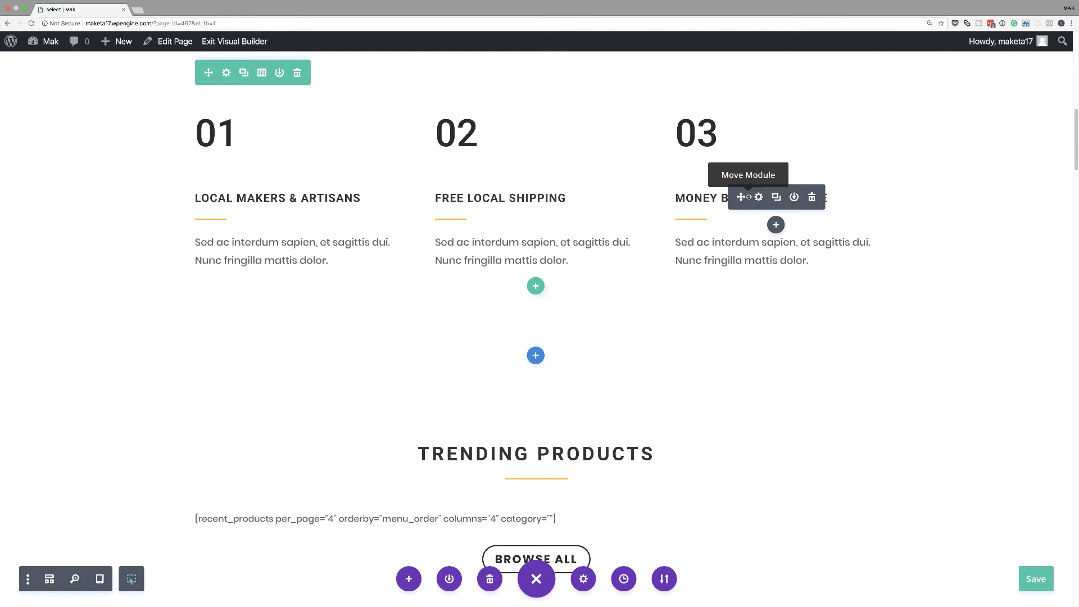
# Drag the 03 and 01 number modules, then open the 01 module's Element Settings
pyautogui.moveTo(749, 197); pyautogui.dragTo(691, 131)
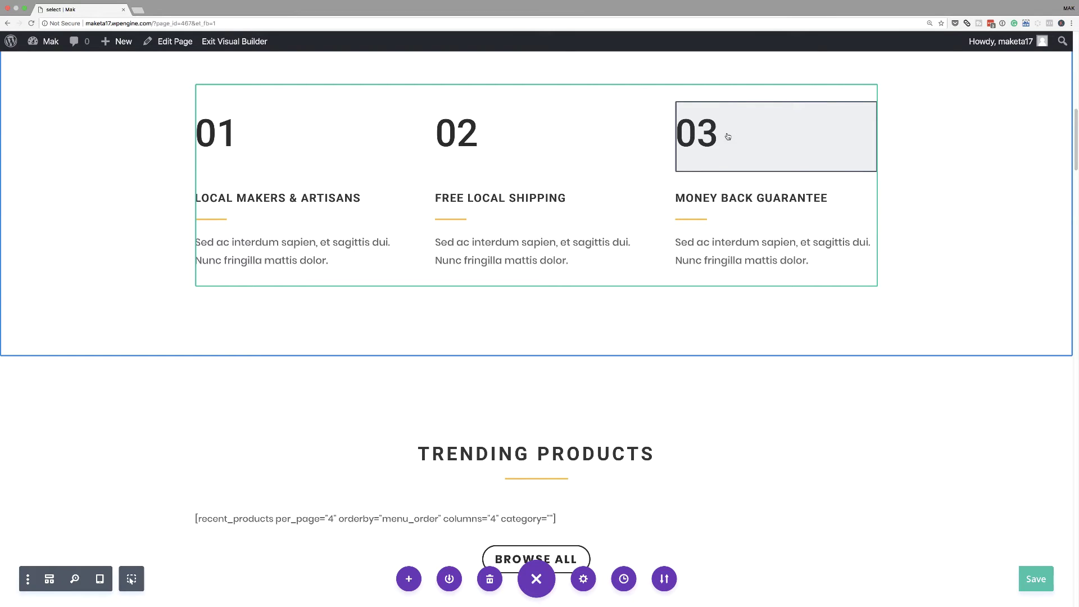
pyautogui.moveTo(733, 133); pyautogui.dragTo(718, 136)
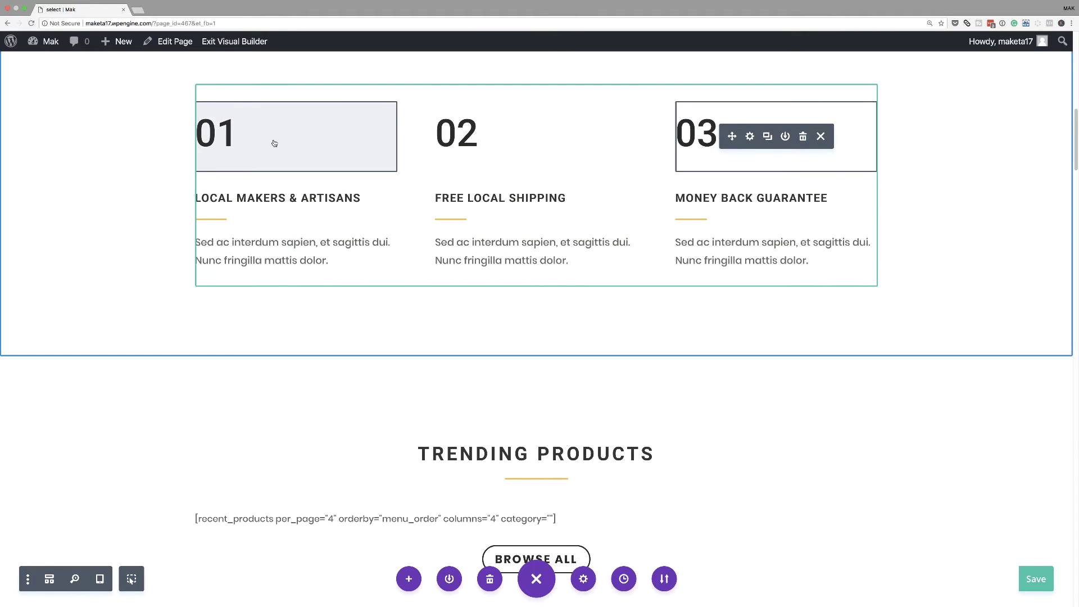
pyautogui.moveTo(273, 141); pyautogui.dragTo(276, 139)
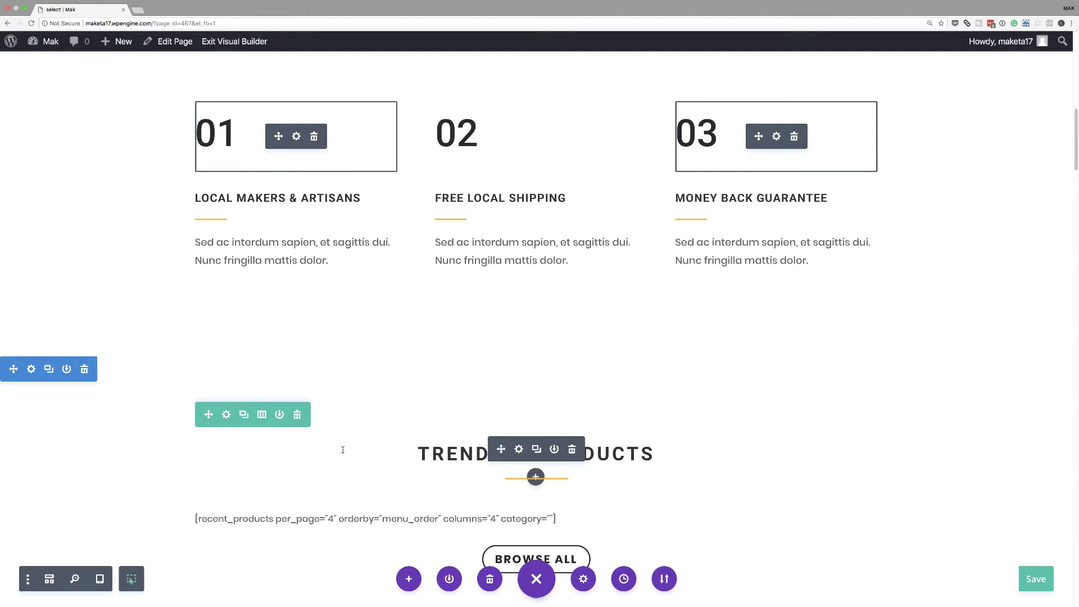
pyautogui.click(298, 137)
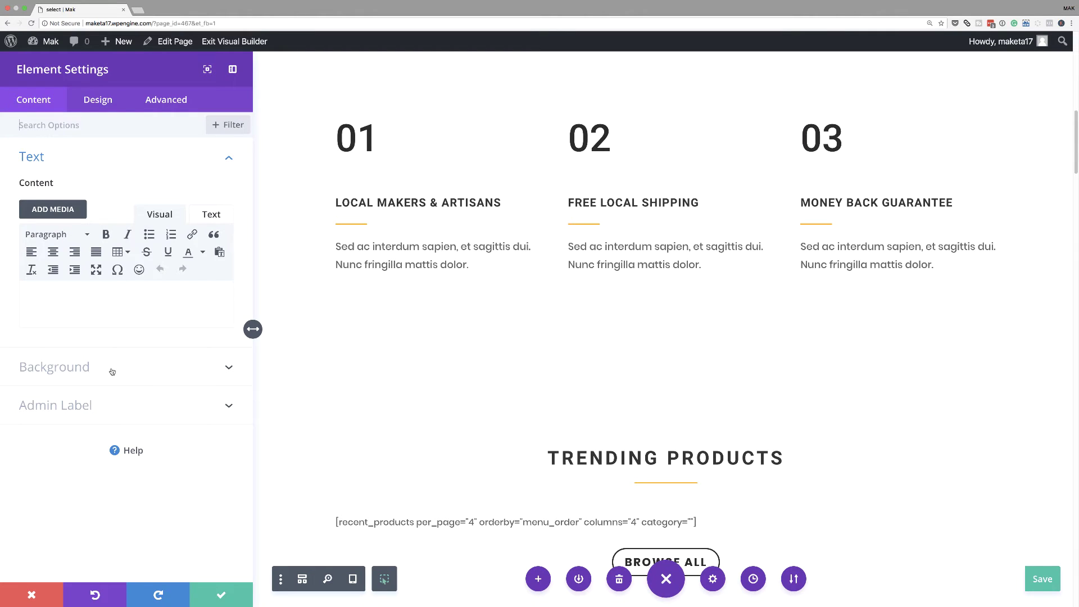
# Save the page and set the 01 module's text colour to the orange swatch #f09d51
pyautogui.click(103, 101)
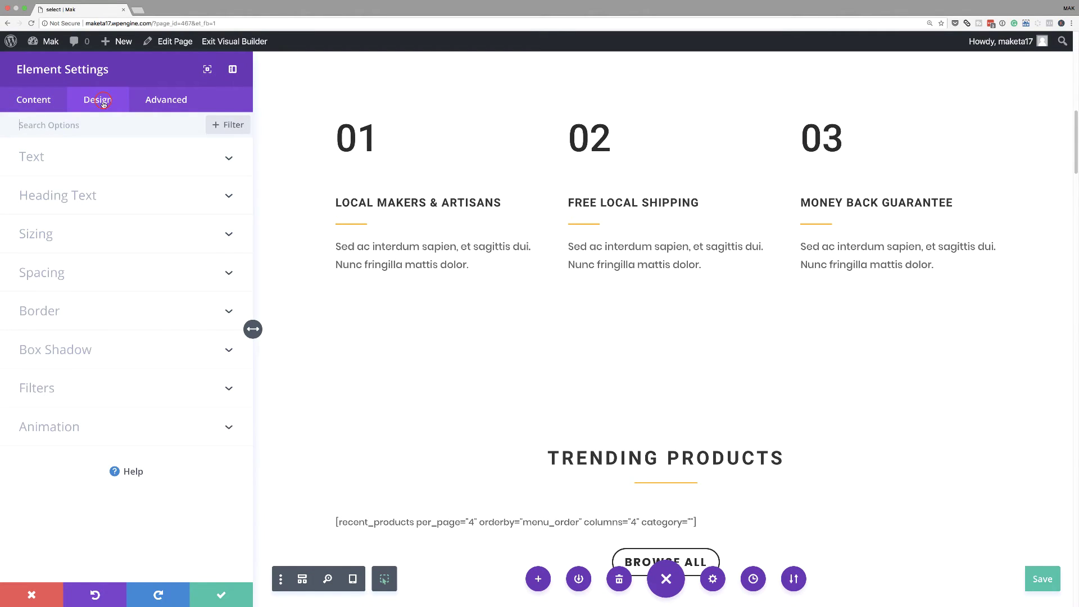
pyautogui.hotkey('ctrl', 's')
pyautogui.click(335, 106)
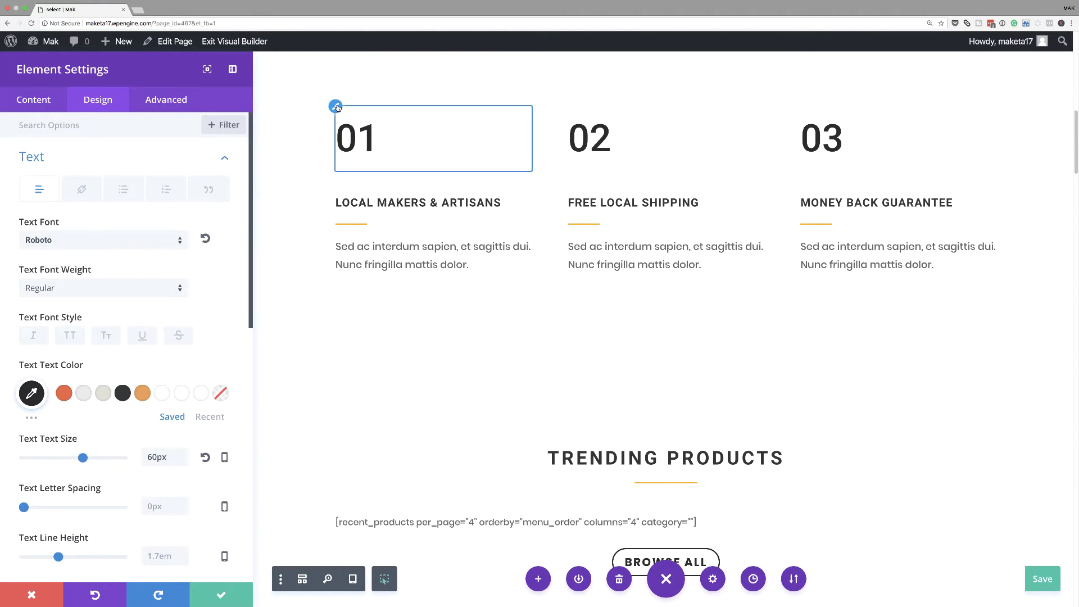
pyautogui.click(143, 393)
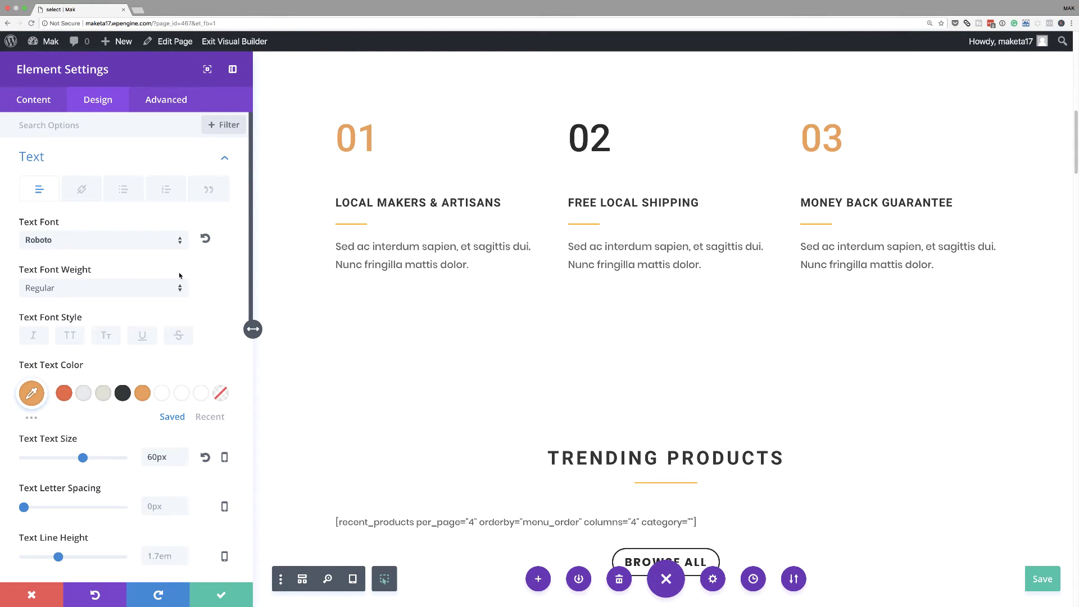
pyautogui.scroll(-5, 169, 442)
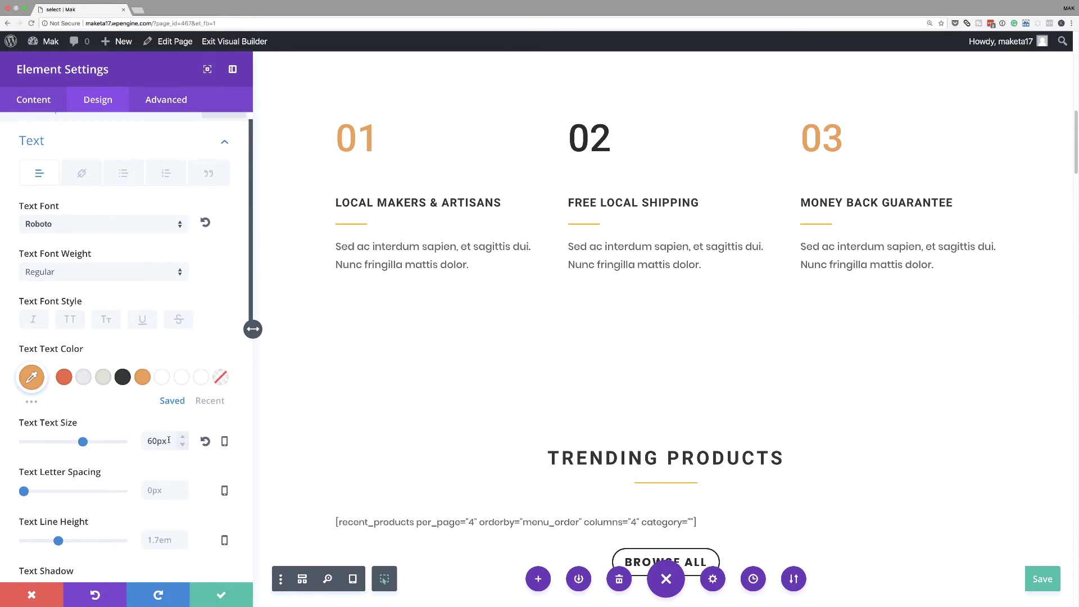
pyautogui.scroll(-10, 169, 443)
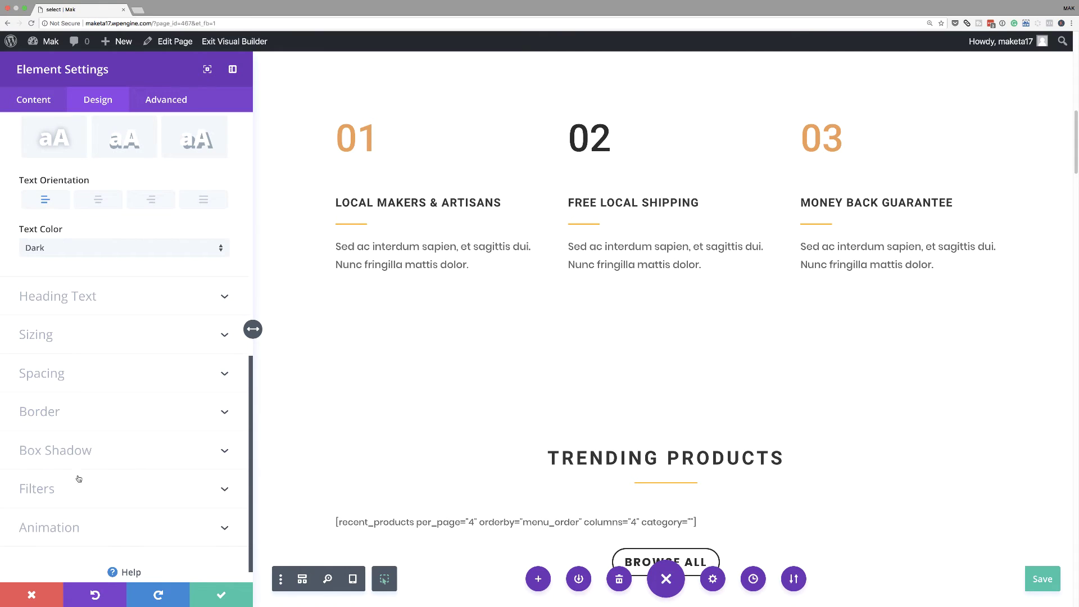
# Try a 2px border on the 01 module, reset it to 0px, and discard the edits
pyautogui.click(54, 416)
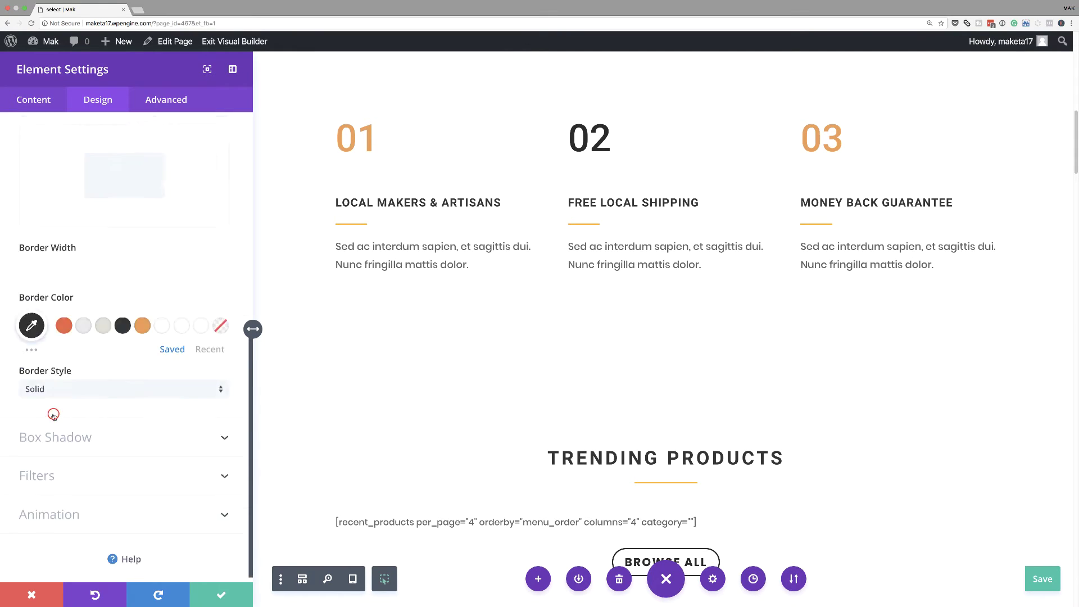
pyautogui.click(28, 480)
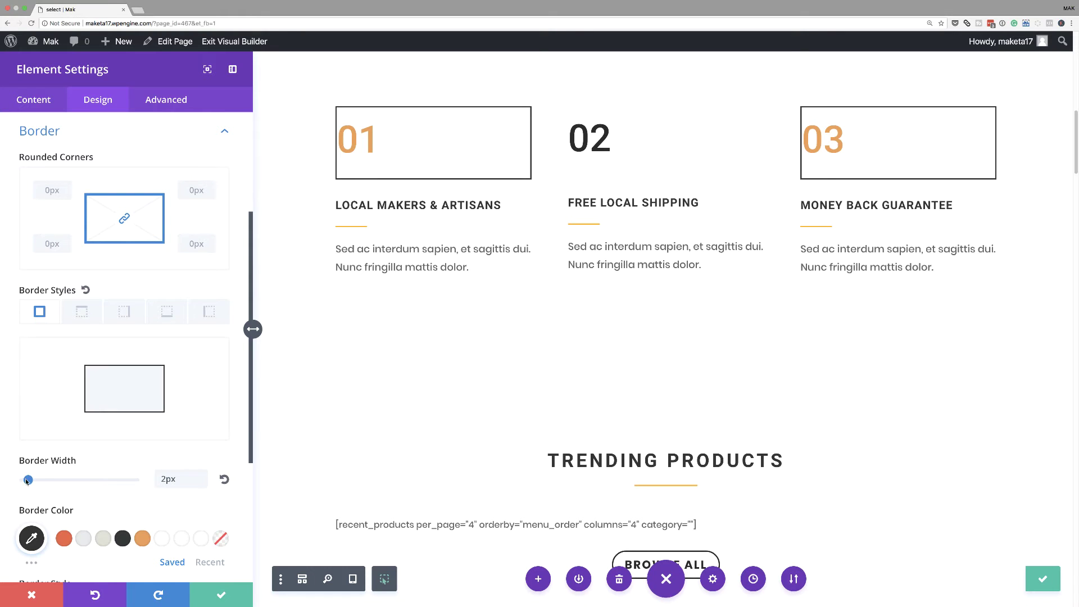
pyautogui.moveTo(27, 480); pyautogui.dragTo(22, 481)
pyautogui.click(31, 596)
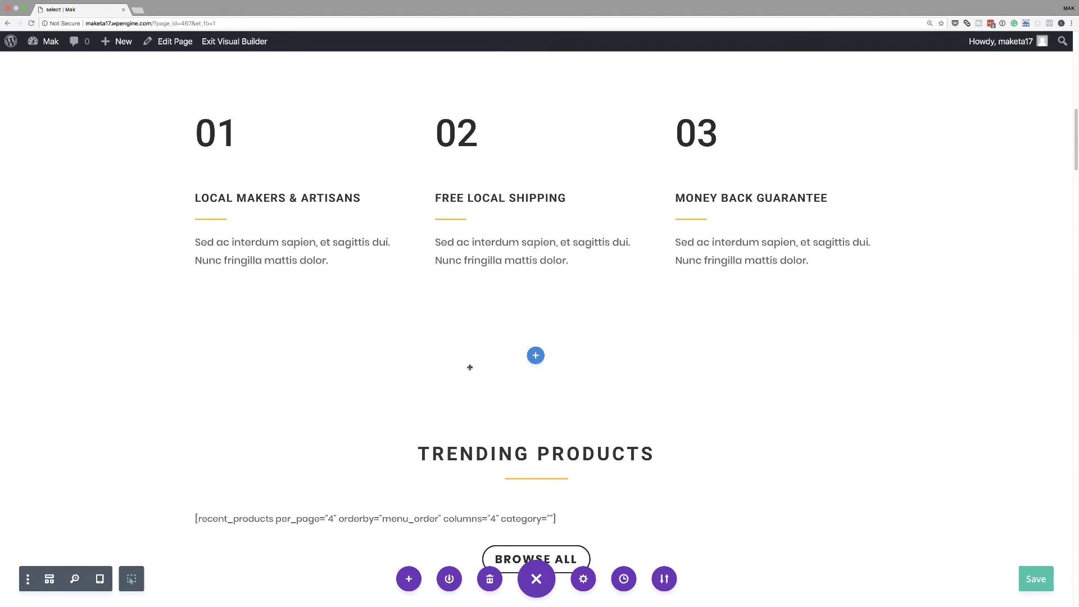
# Delete the Trending Products section from the page
pyautogui.scroll(-6, 470, 367)
pyautogui.scroll(2, 470, 375)
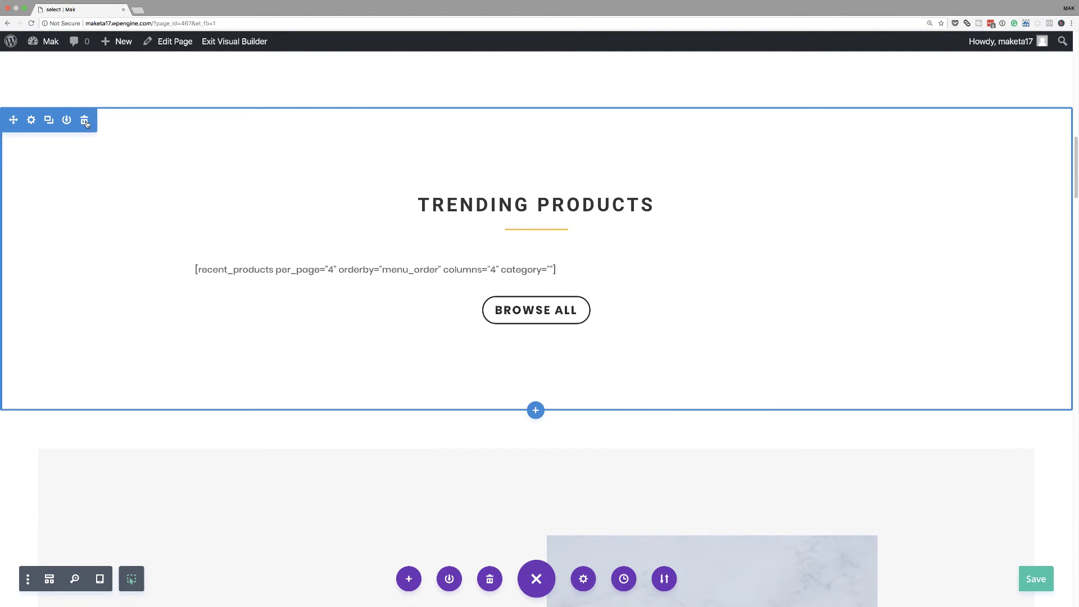
pyautogui.click(86, 121)
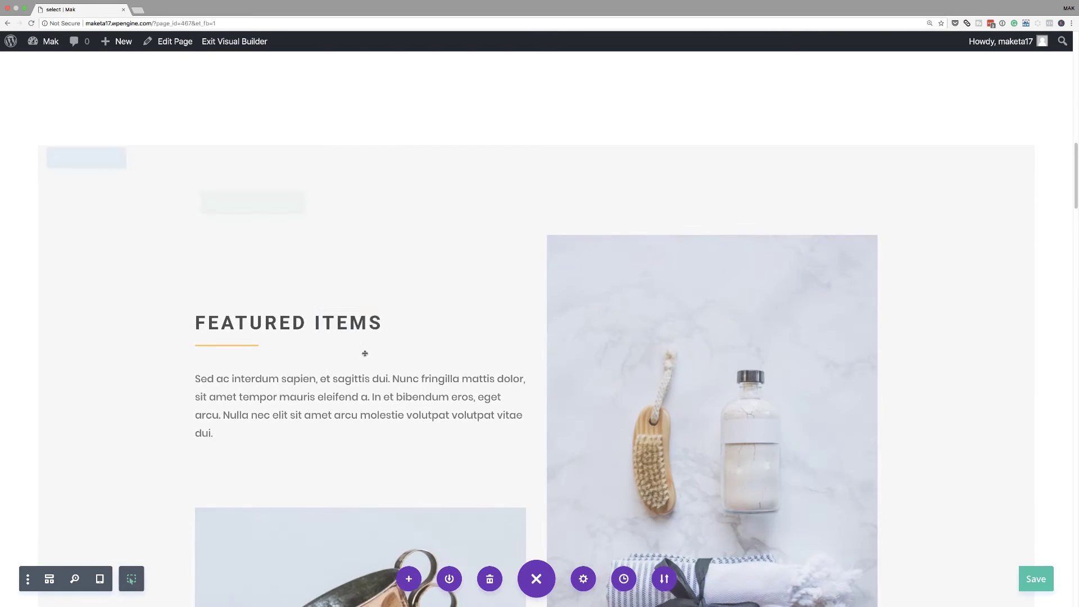
pyautogui.scroll(-10, 393, 354)
pyautogui.scroll(-12, 368, 358)
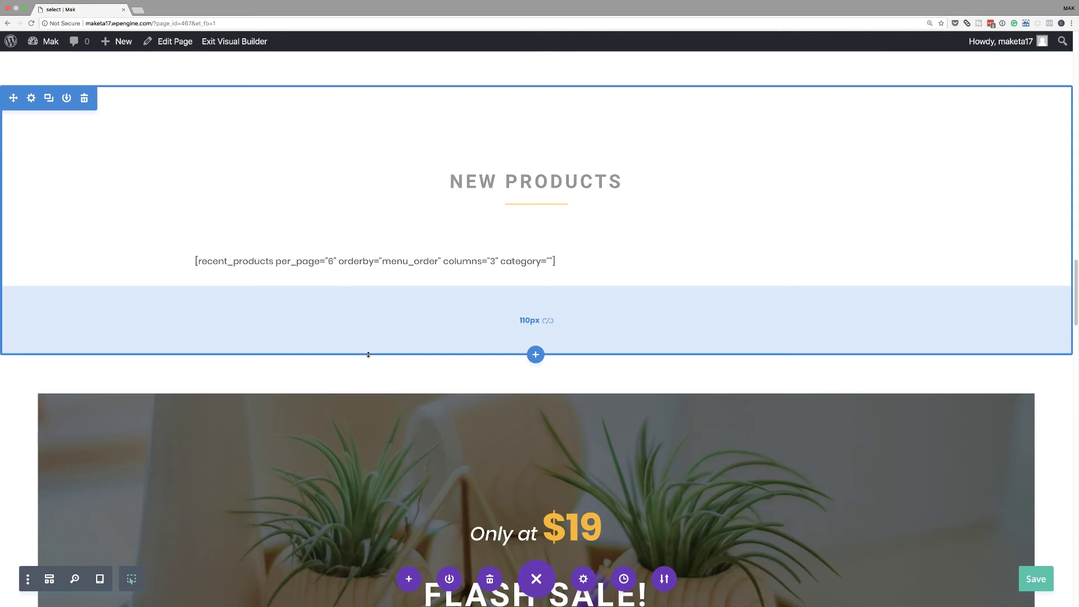
pyautogui.scroll(-15, 368, 354)
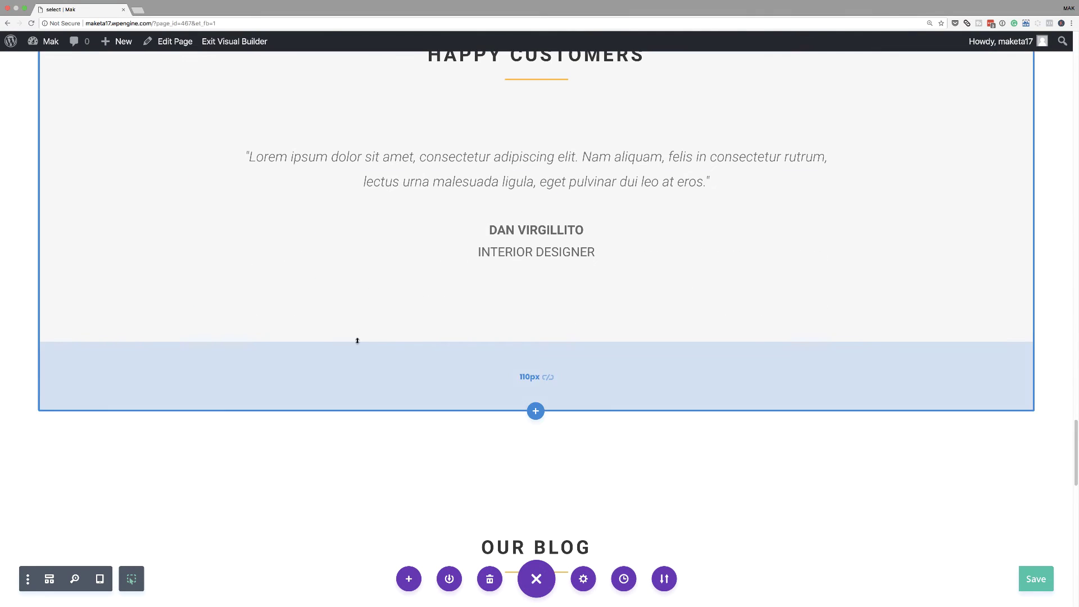
pyautogui.scroll(-7, 414, 503)
pyautogui.scroll(-1, 413, 501)
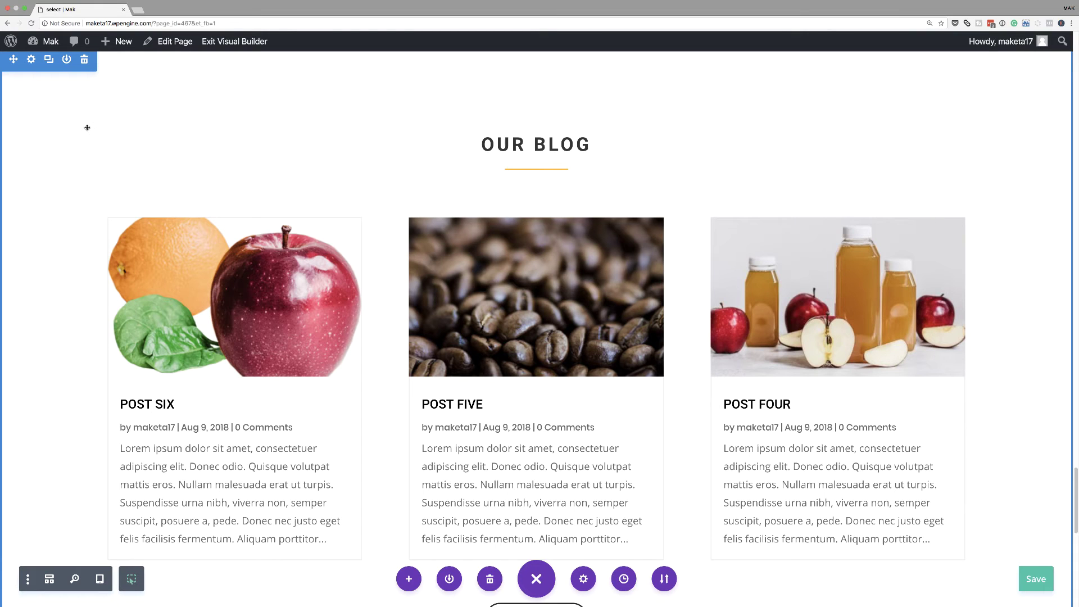
# Save the page and scroll down to the Our Blog and Visit Us sections
pyautogui.press('super+s')
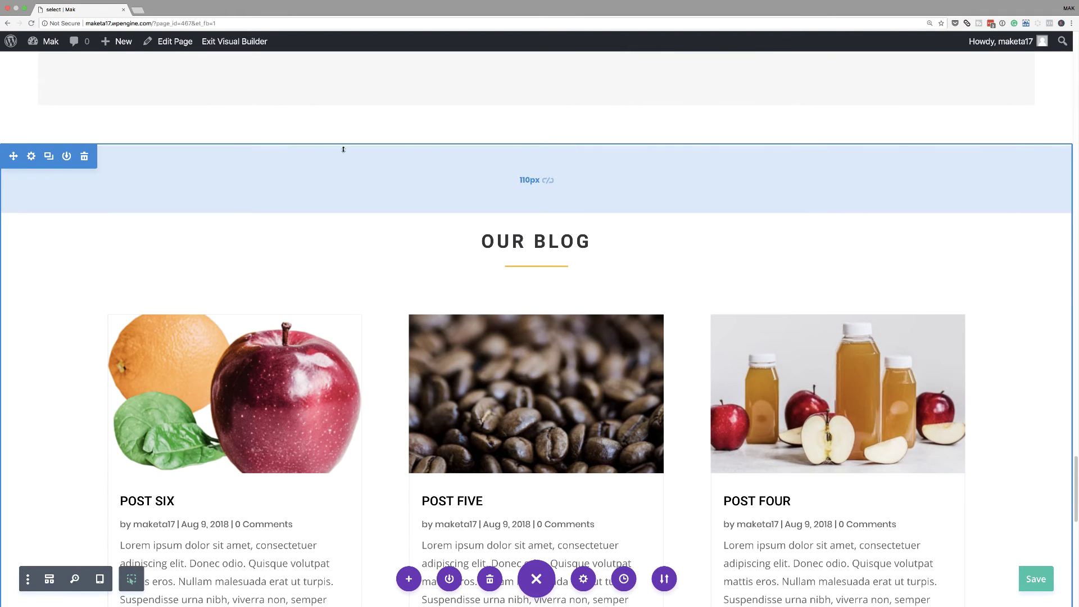
pyautogui.scroll(-10, 787, 357)
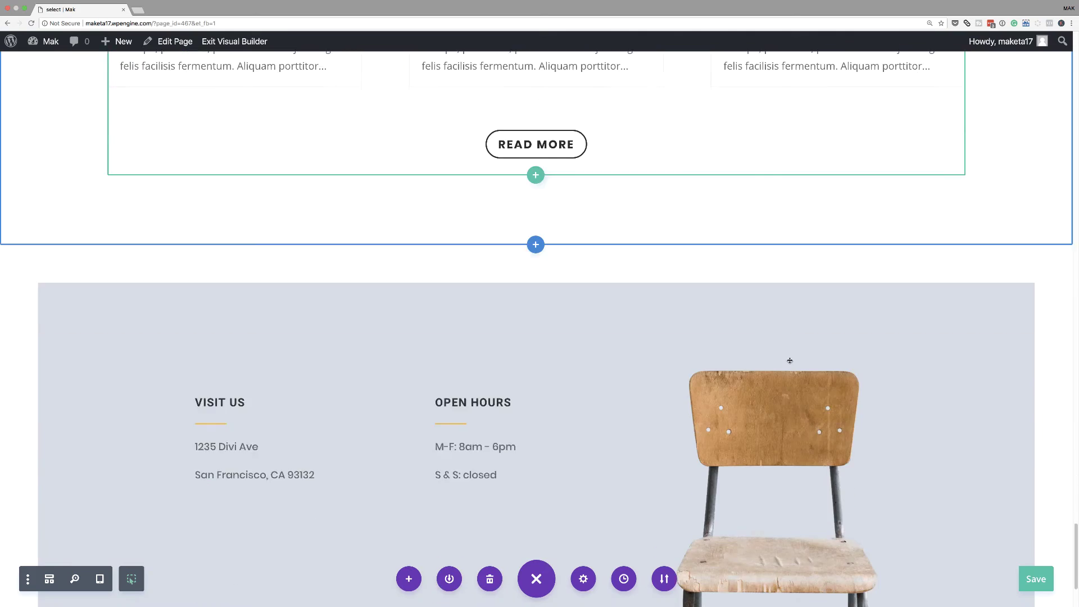
pyautogui.scroll(-3, 789, 360)
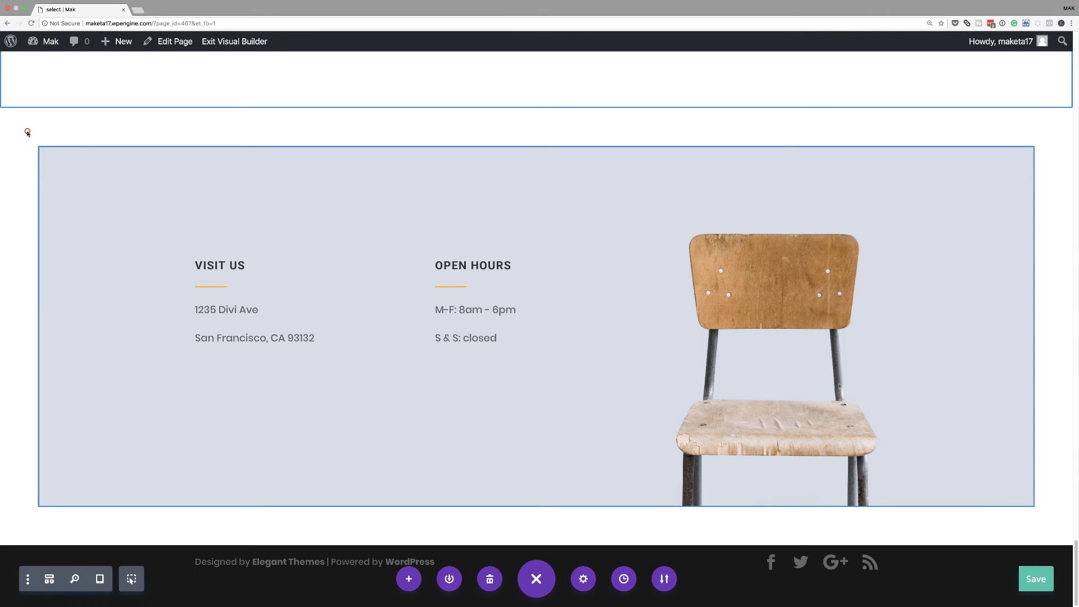
pyautogui.scroll(1, 304, 276)
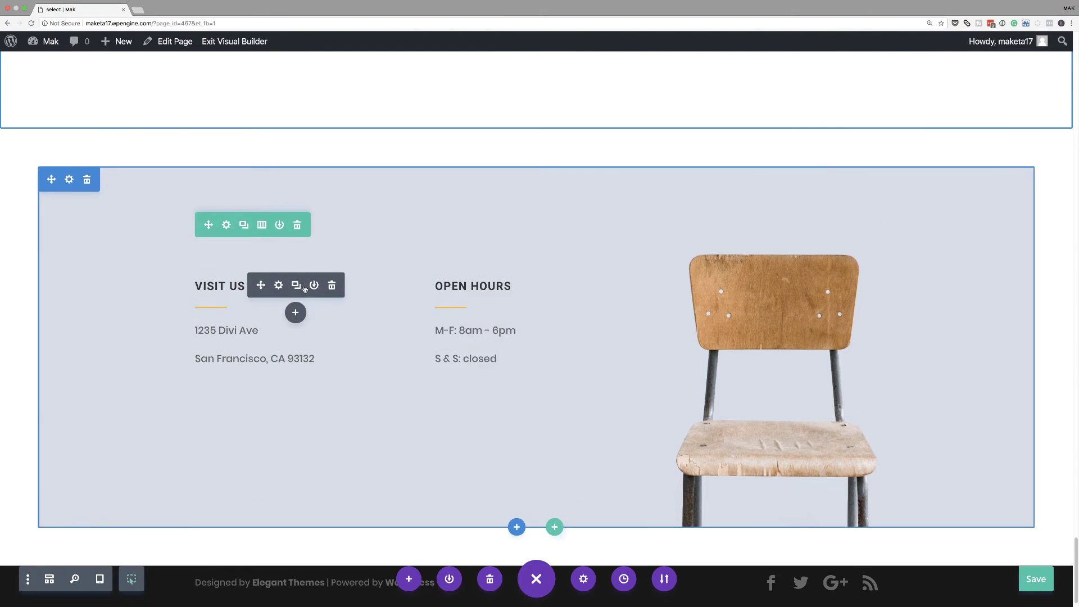
pyautogui.scroll(15, 304, 288)
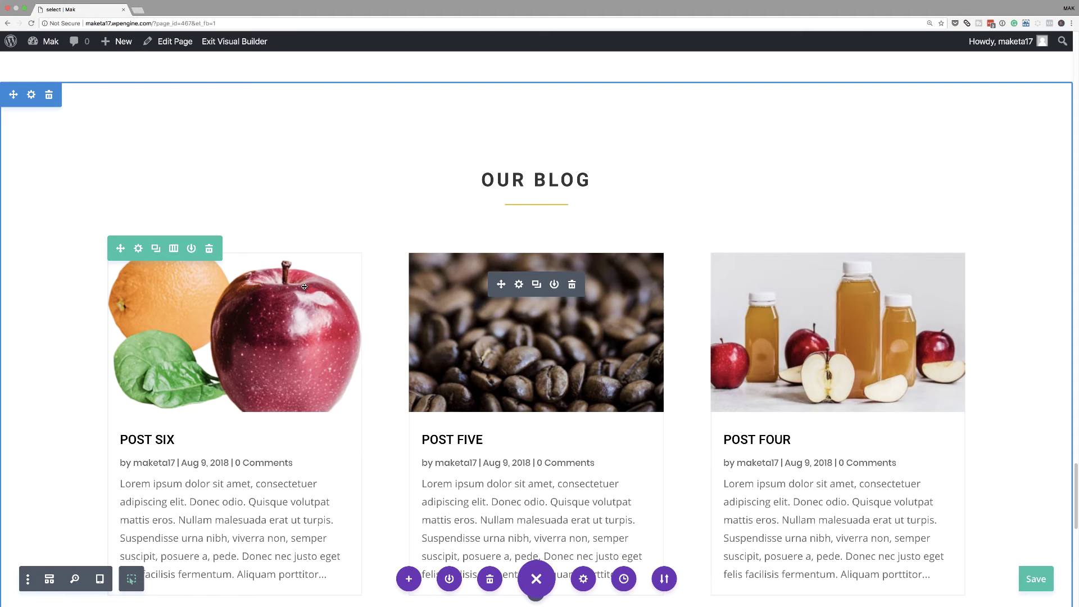
# Open the Our Blog section's settings and pick a dark grey background colour
pyautogui.click(31, 95)
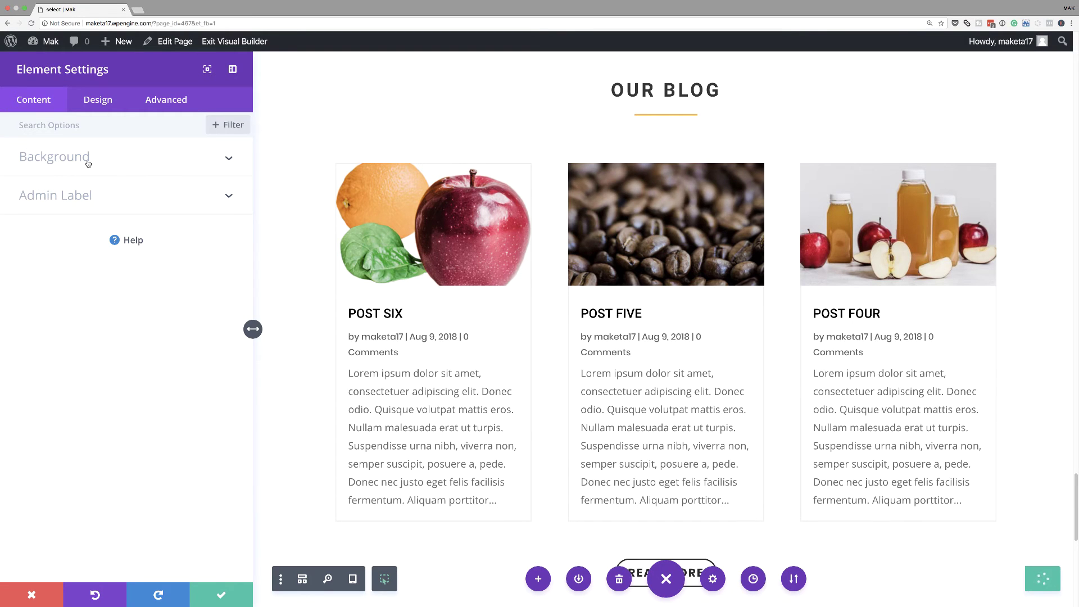
pyautogui.scroll(-3, 556, 269)
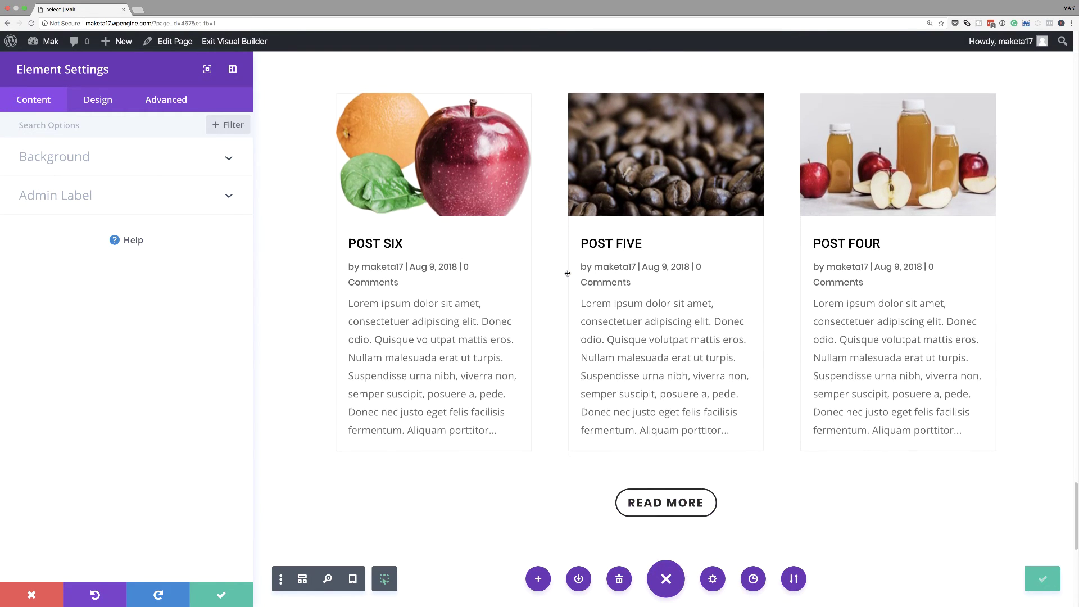
pyautogui.scroll(-2, 567, 273)
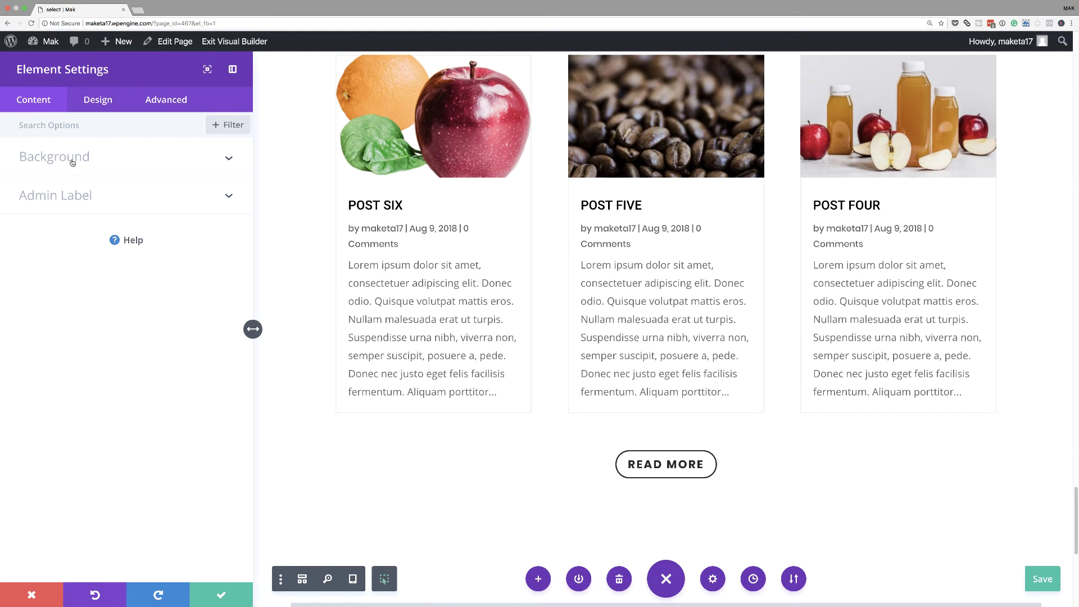
pyautogui.click(72, 162)
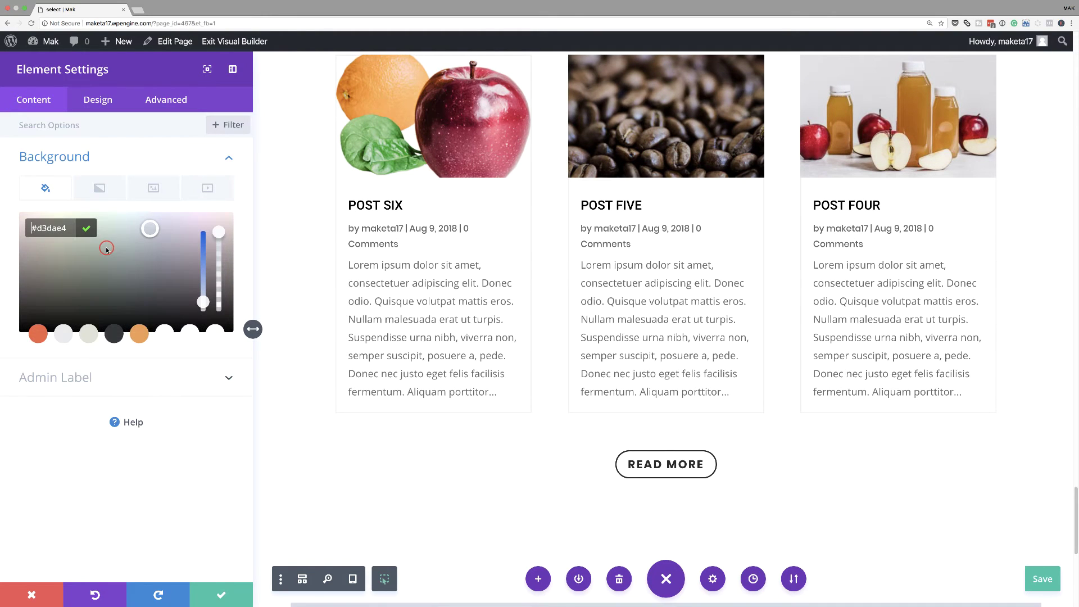
pyautogui.click(114, 334)
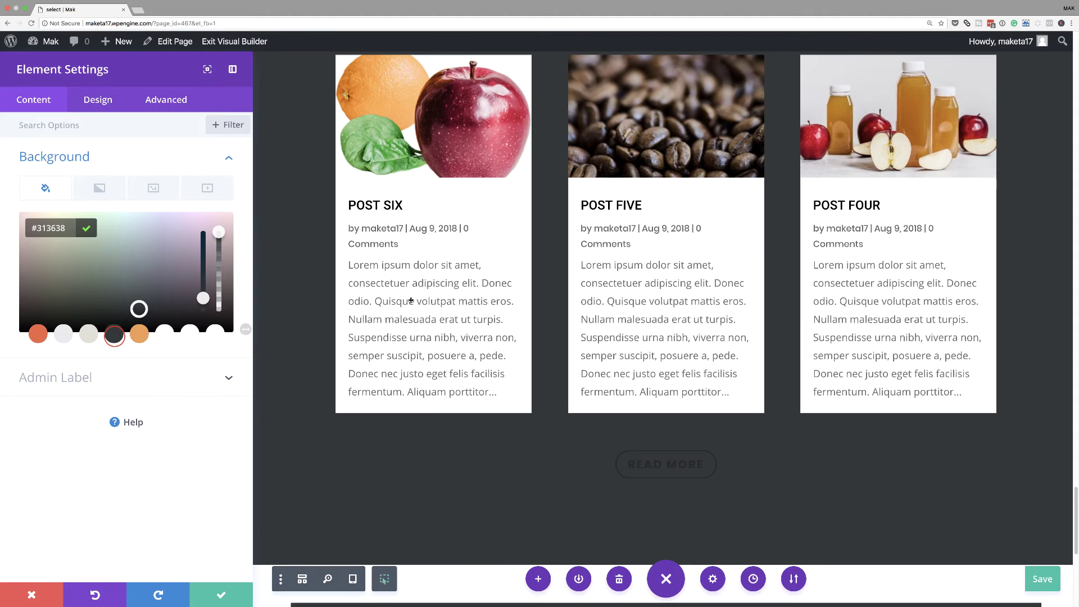
# Try the orange background swatch, then discard the changes and close the section settings
pyautogui.scroll(6, 570, 336)
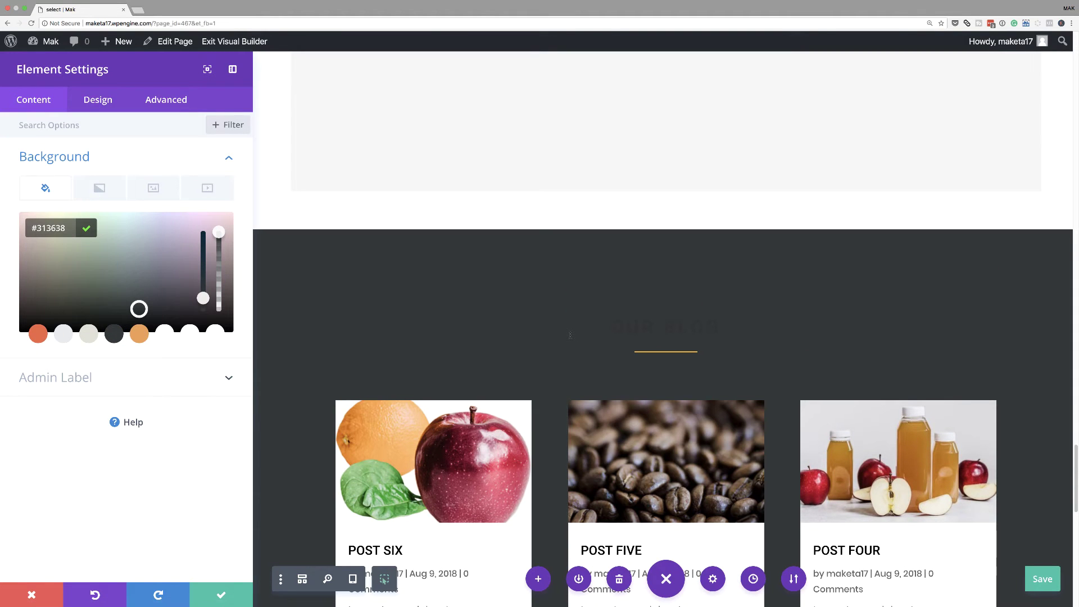
pyautogui.scroll(-2, 569, 334)
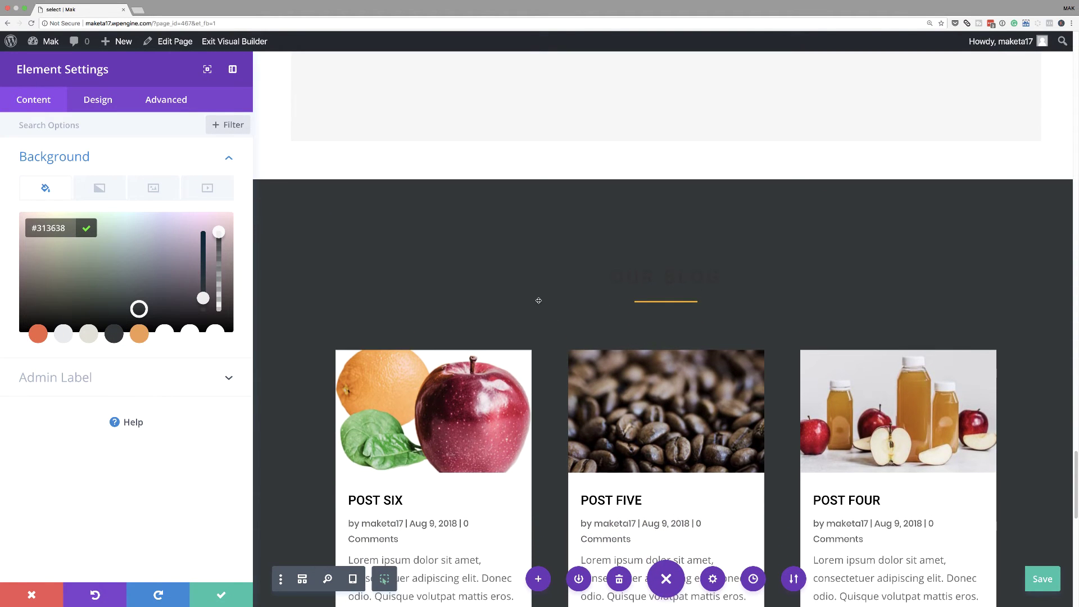
pyautogui.scroll(-4, 517, 270)
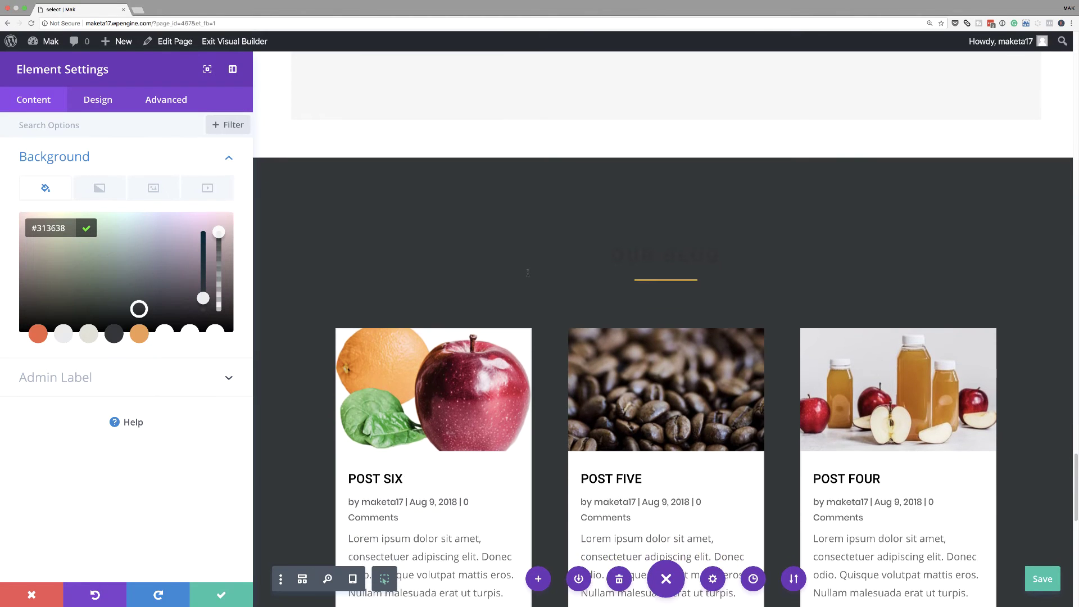
pyautogui.scroll(-10, 529, 275)
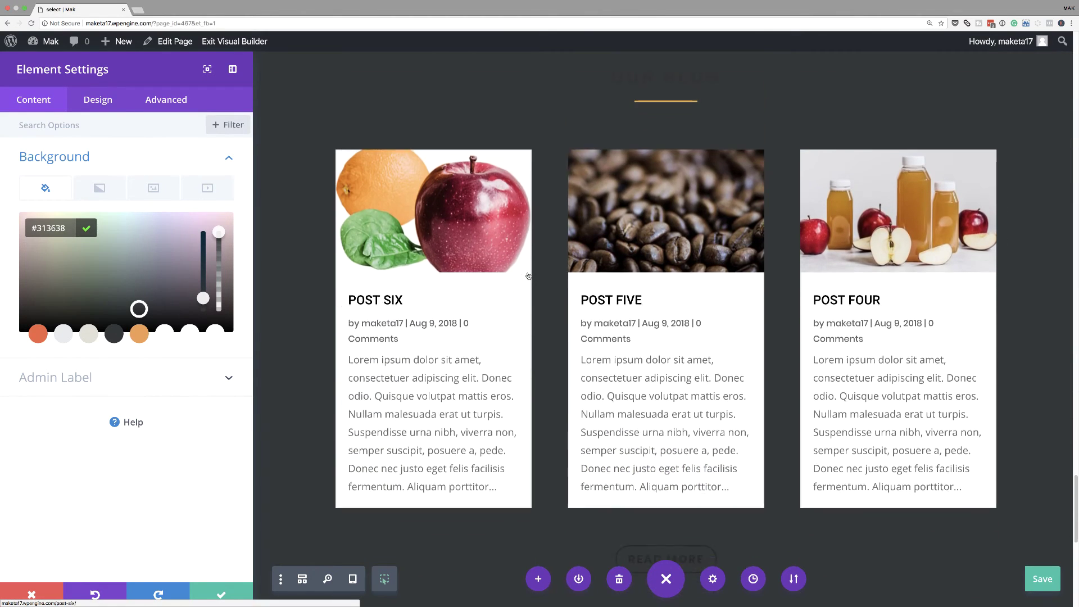
pyautogui.scroll(-2, 528, 276)
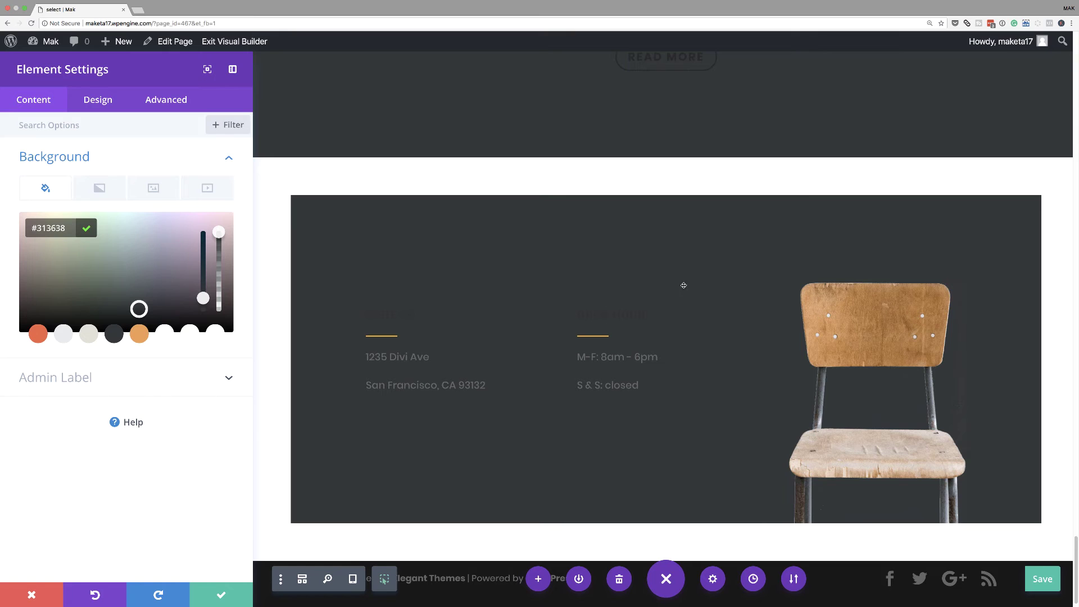
pyautogui.click(38, 334)
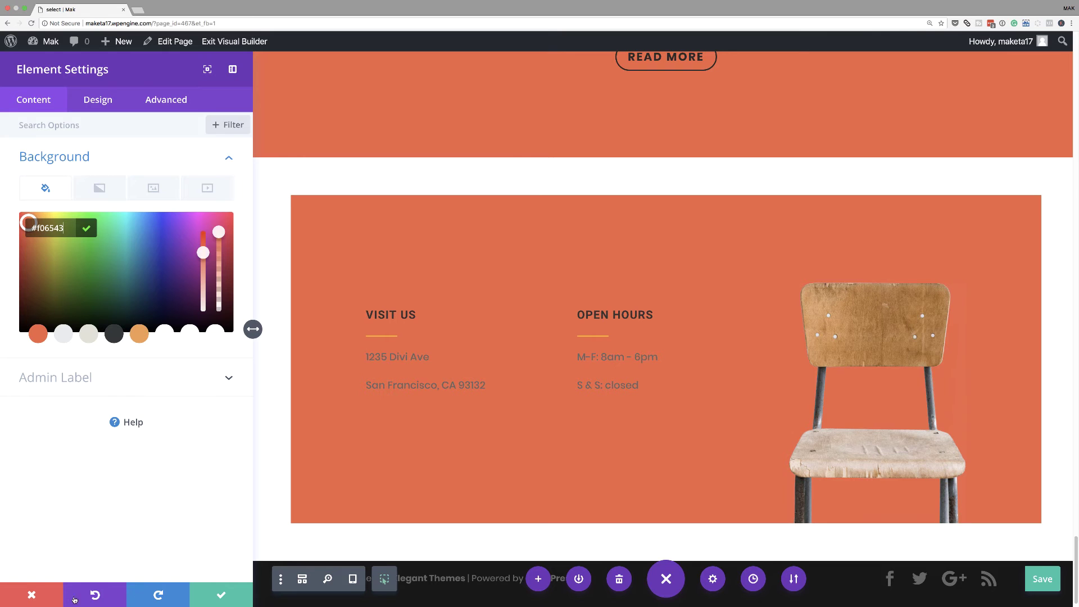
pyautogui.click(32, 596)
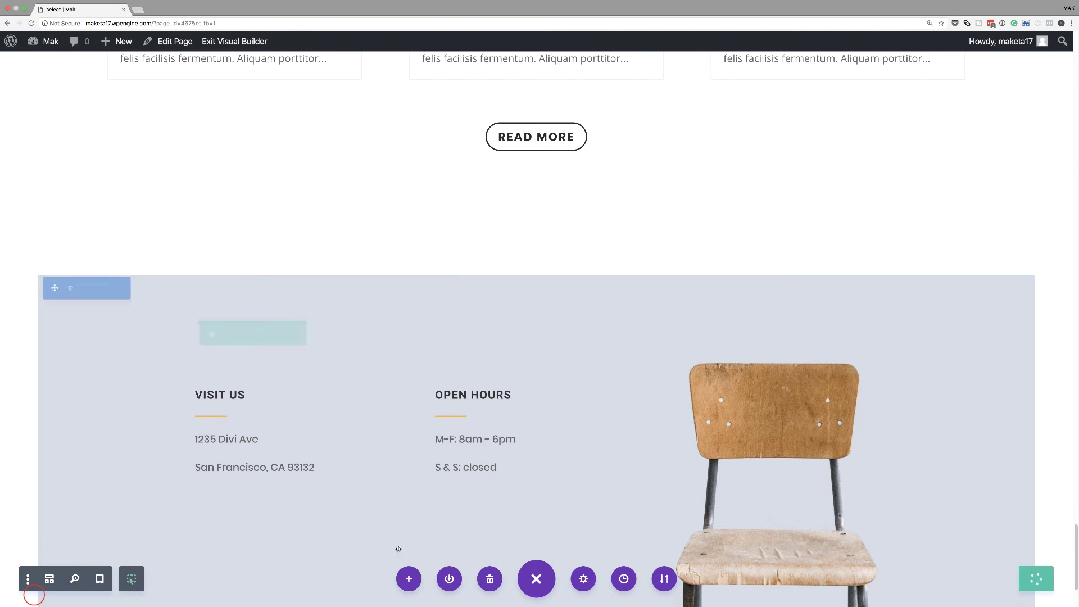
# Scroll to the Featured Items image grid, open the copper cups image module, and save
pyautogui.scroll(2, 470, 335)
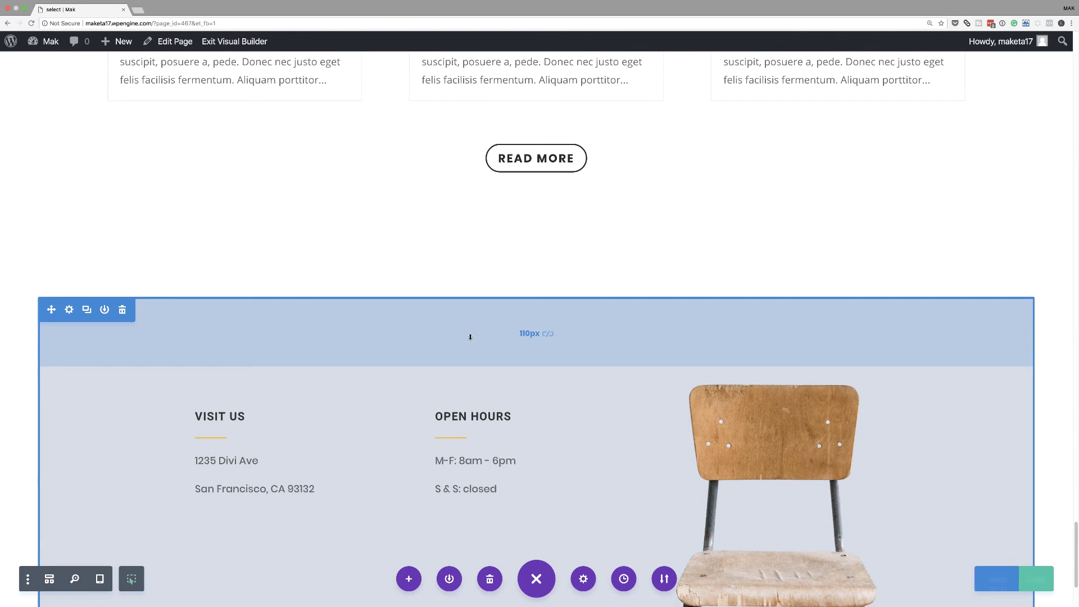
pyautogui.scroll(15, 469, 337)
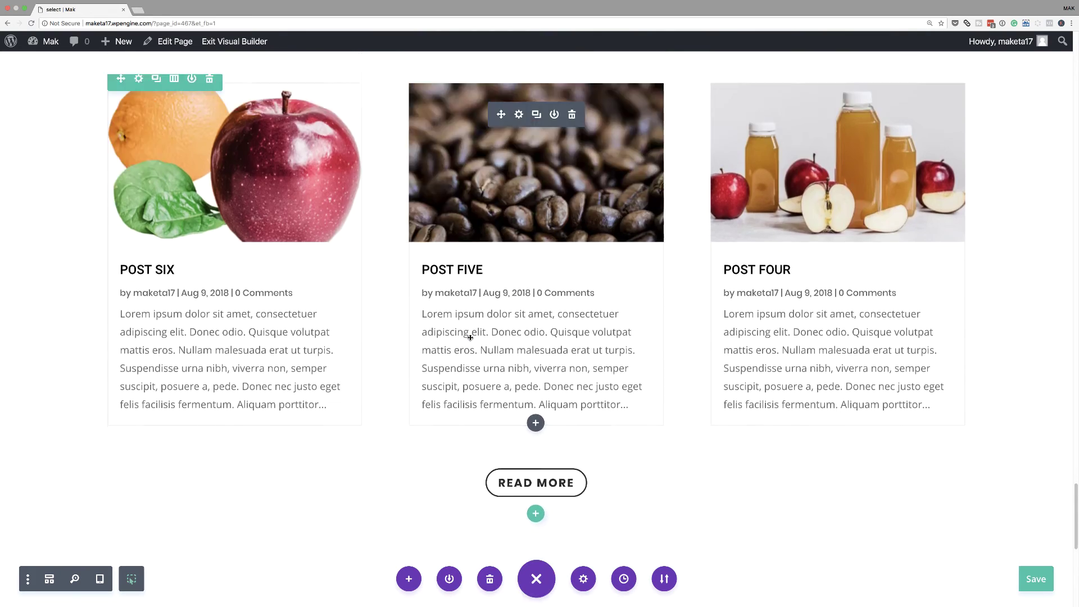
pyautogui.scroll(15, 470, 337)
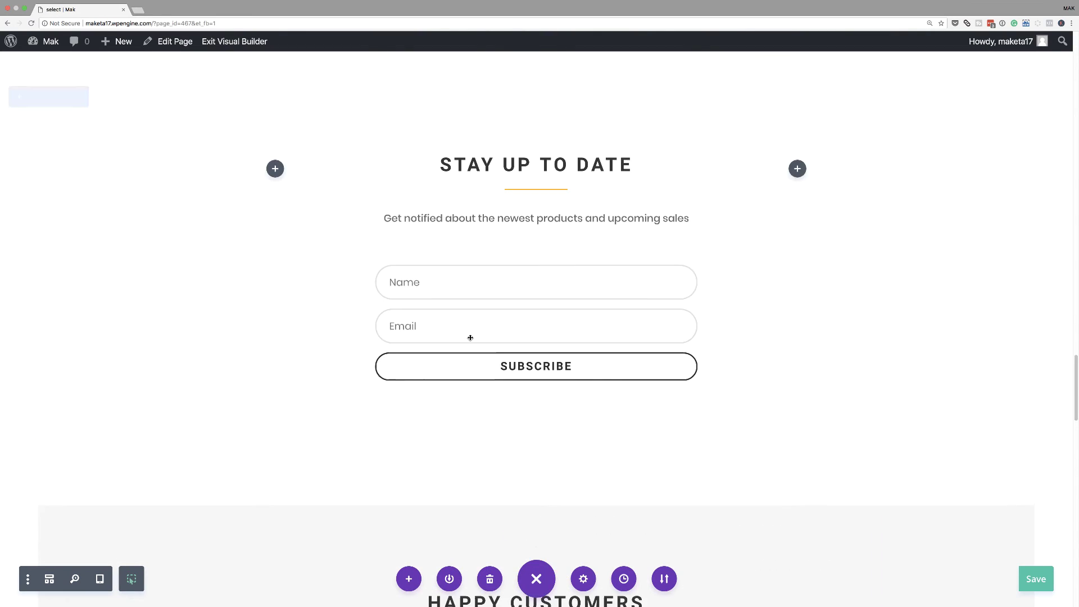
pyautogui.scroll(20, 469, 337)
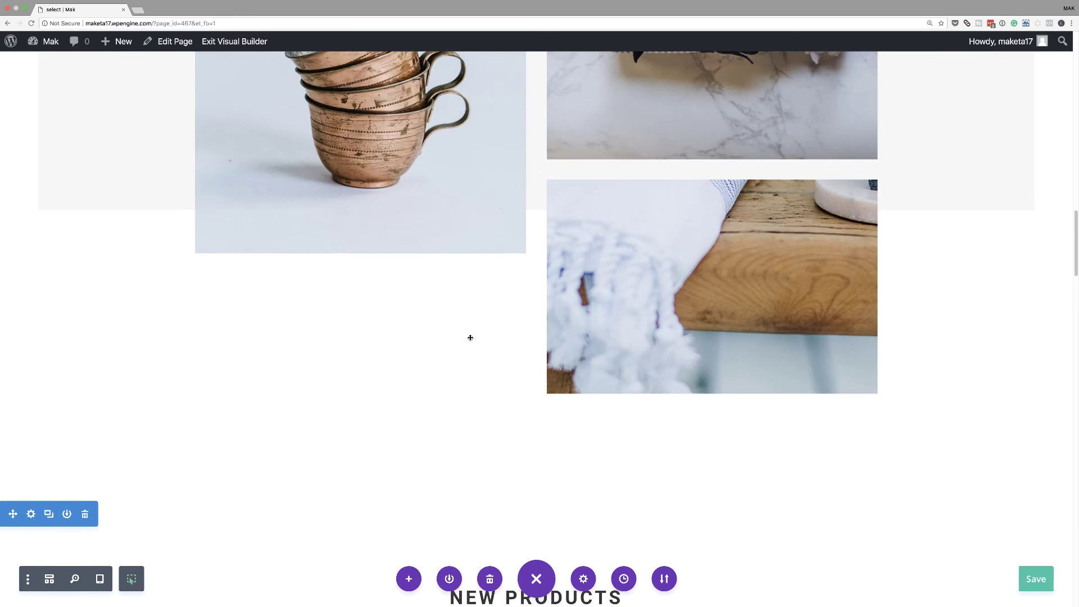
pyautogui.scroll(-6, 470, 337)
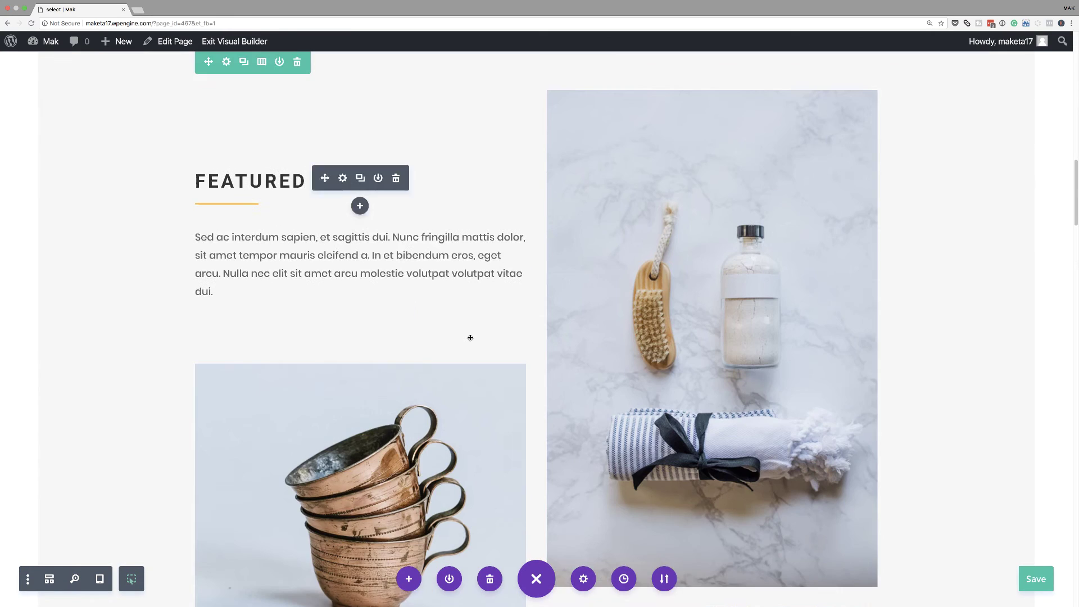
pyautogui.scroll(-4, 470, 340)
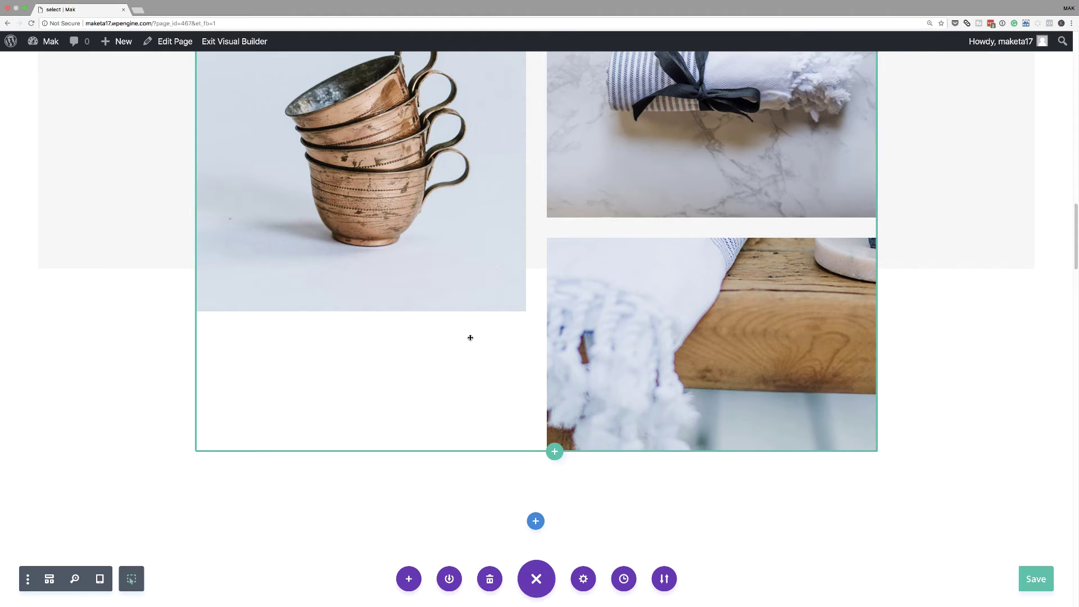
pyautogui.scroll(3, 505, 358)
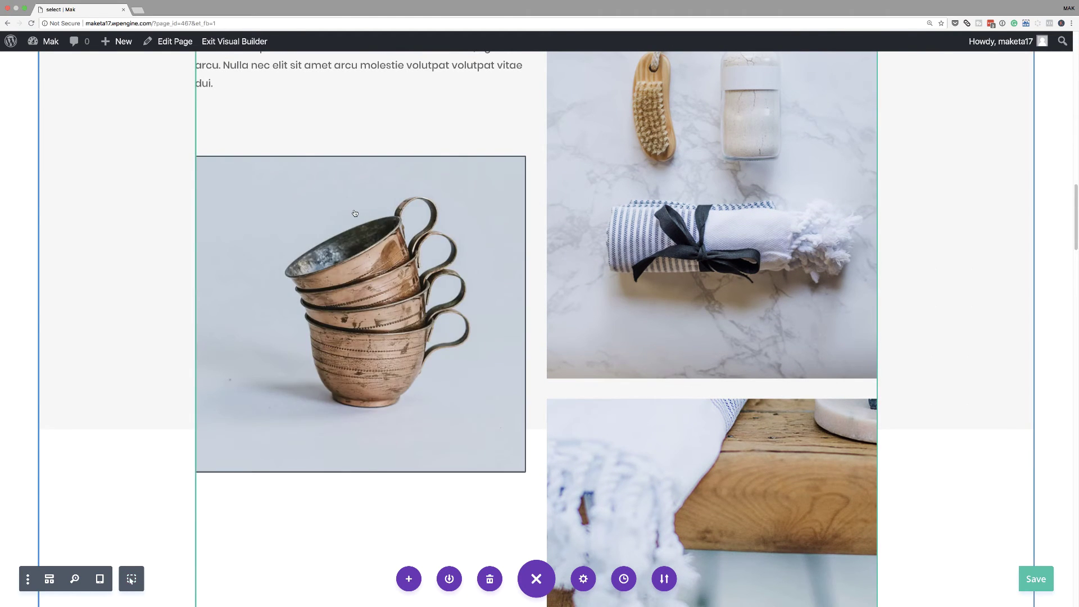
pyautogui.keyDown('super'); pyautogui.click(724, 223); pyautogui.keyUp('super')
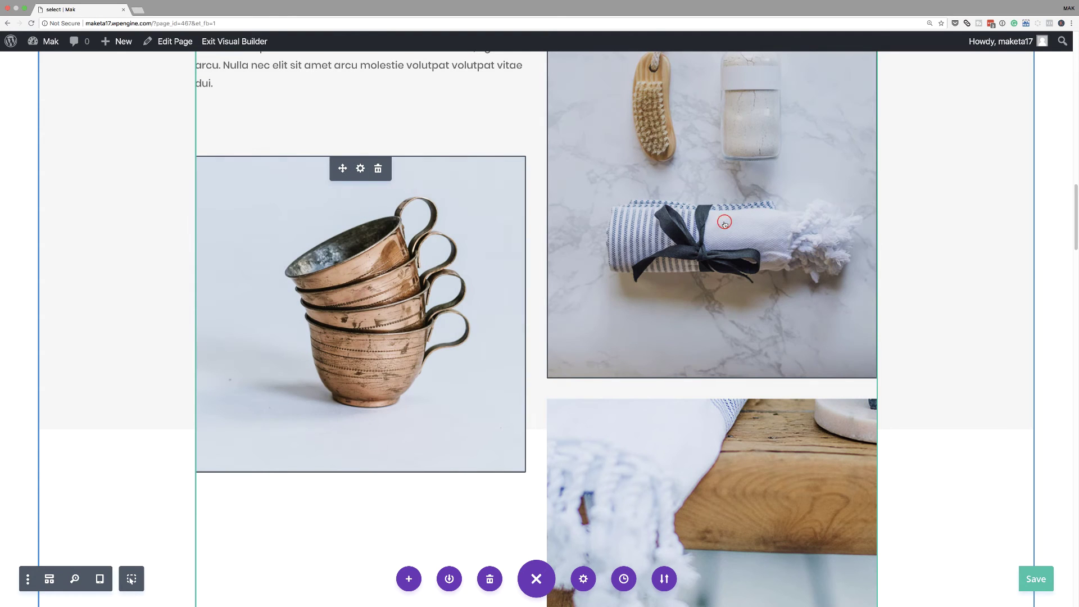
pyautogui.keyDown('super'); pyautogui.click(649, 477); pyautogui.keyUp('super')
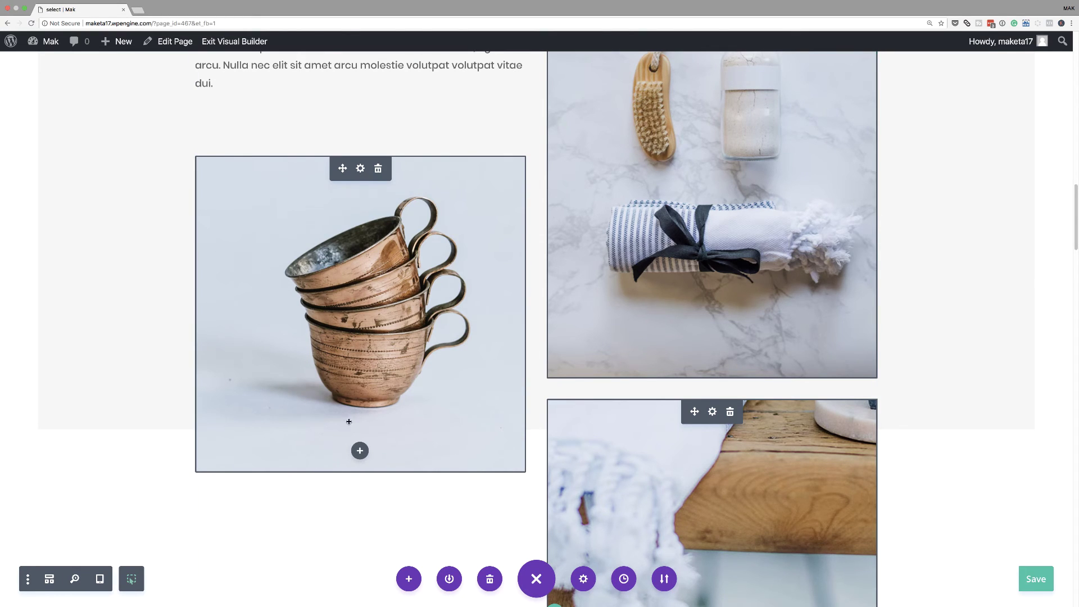
pyautogui.press('super+s')
# Give the copper cups image a hard, unblurred #f09d51 shadow offset to the bottom-right
pyautogui.click(360, 169)
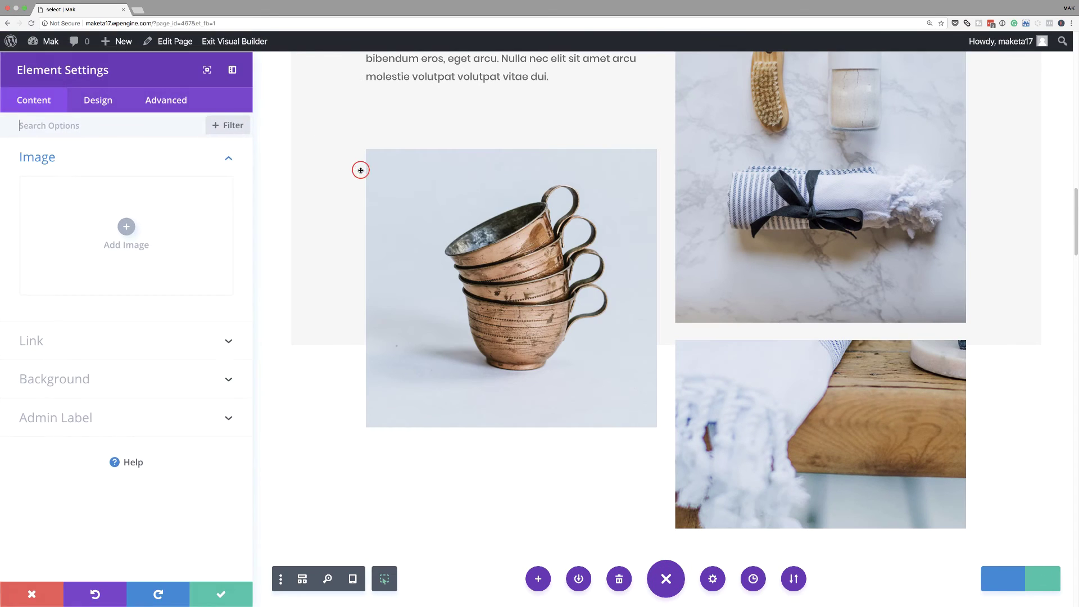
pyautogui.click(107, 103)
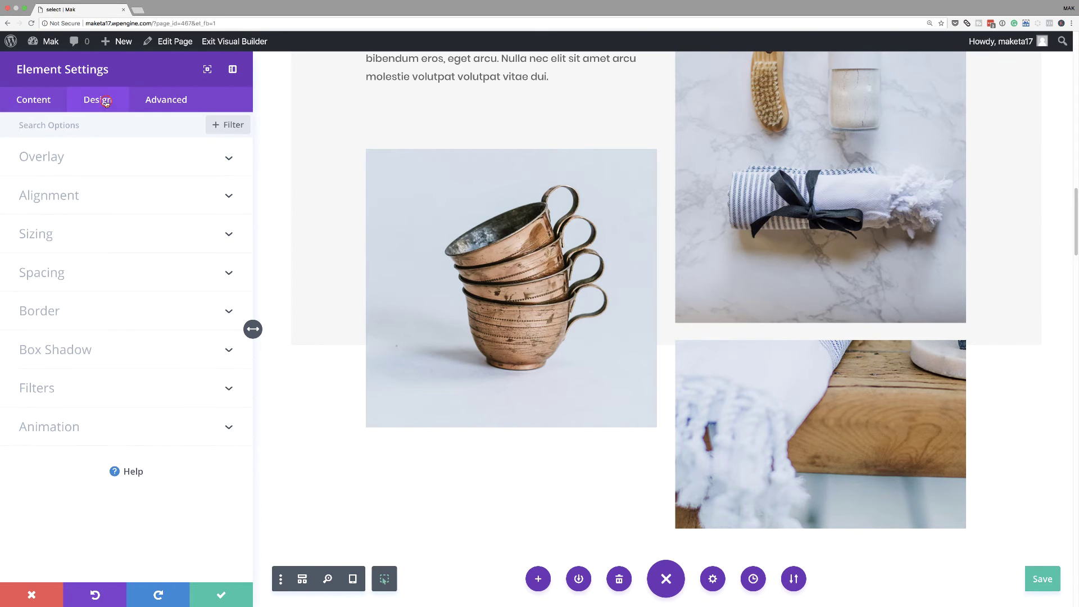
pyautogui.click(61, 354)
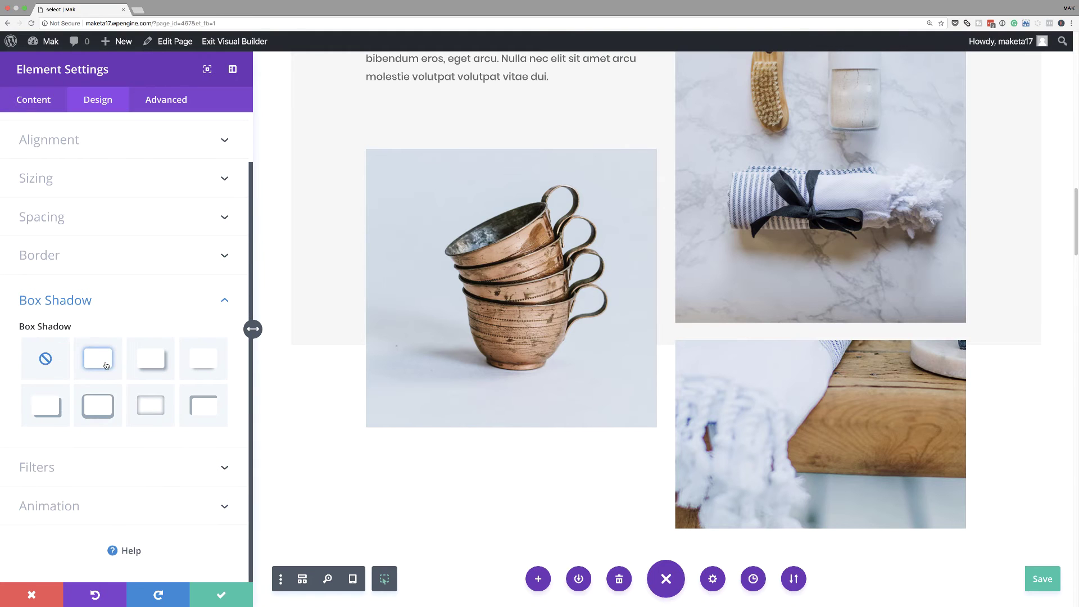
pyautogui.click(106, 363)
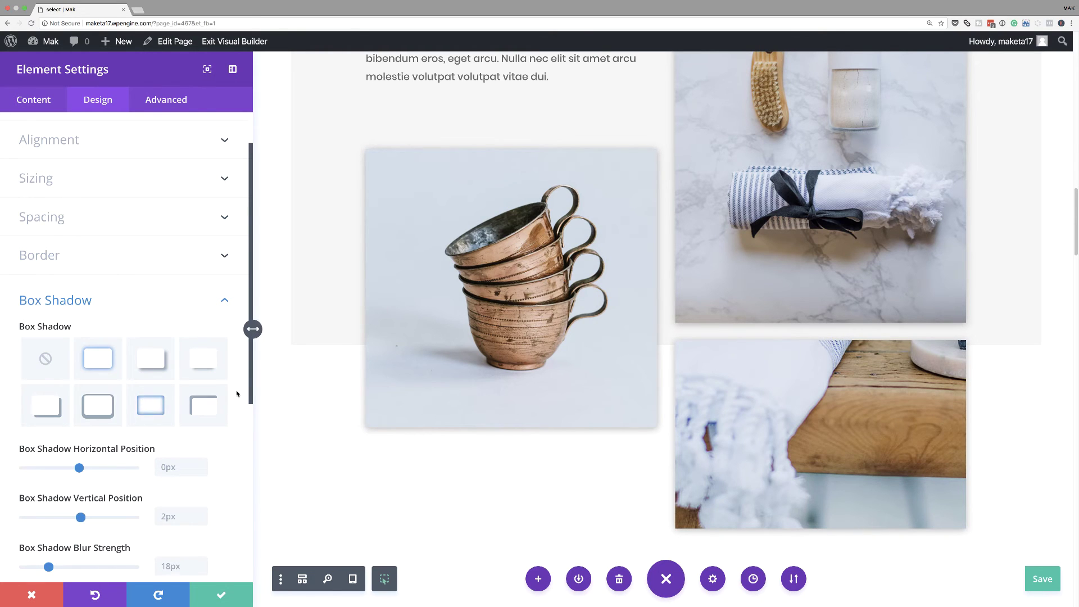
pyautogui.click(204, 400)
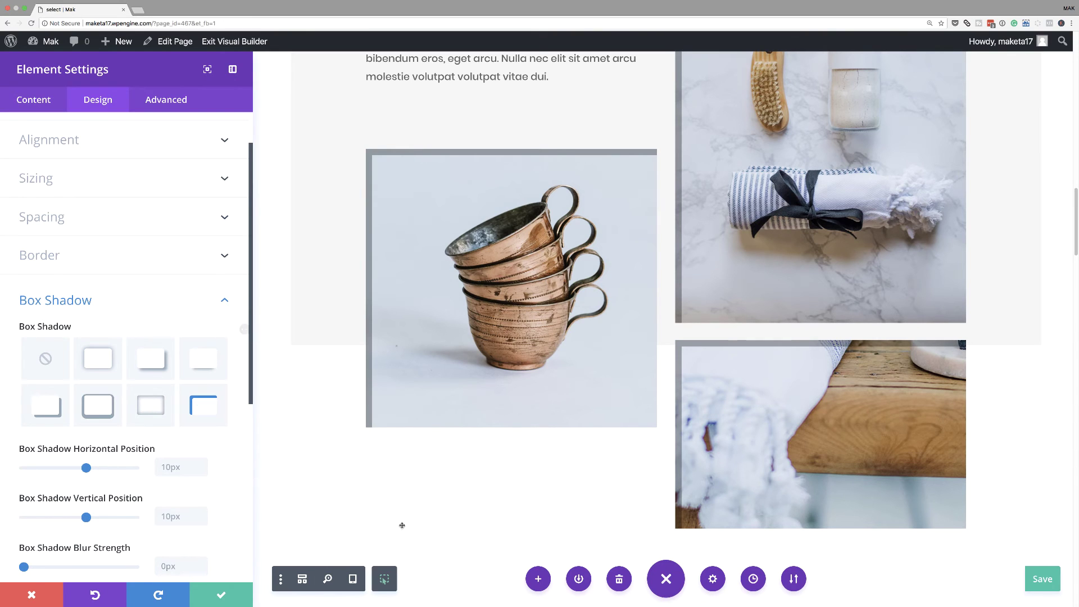
pyautogui.click(47, 407)
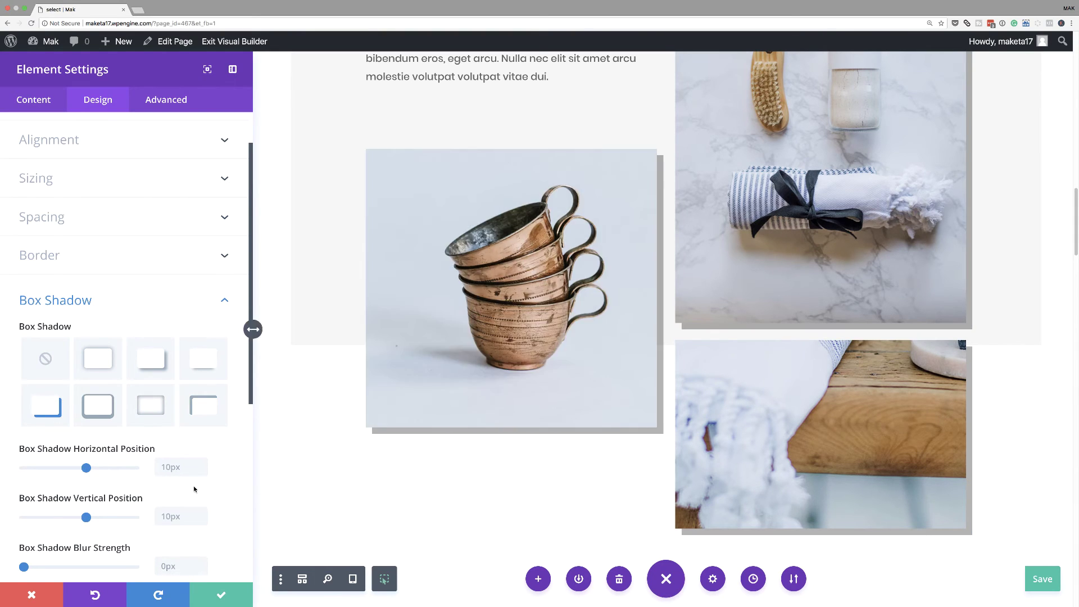
pyautogui.scroll(-10, 181, 498)
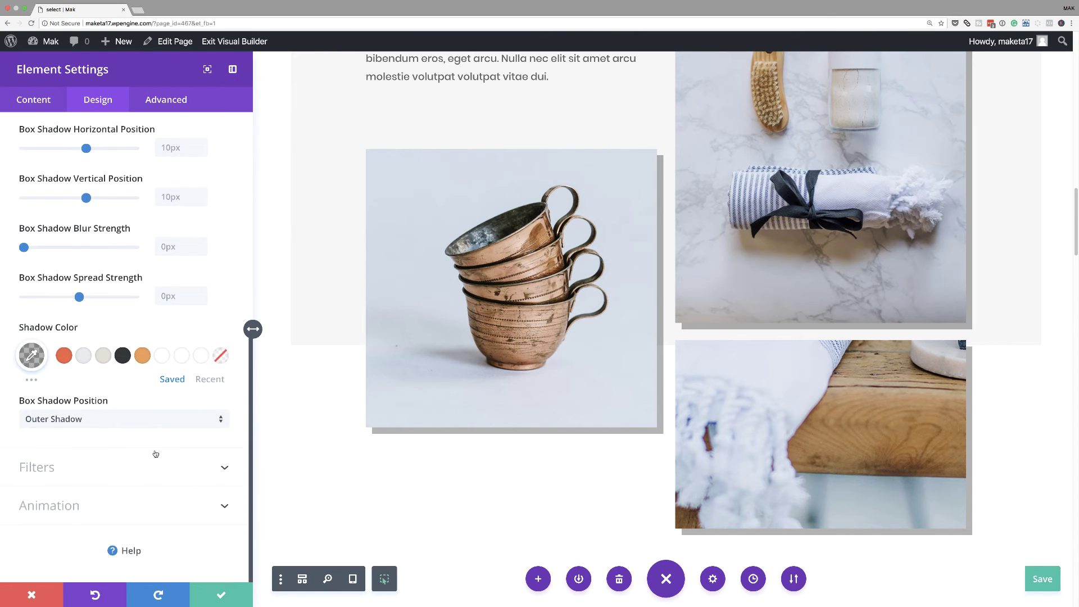
pyautogui.click(142, 356)
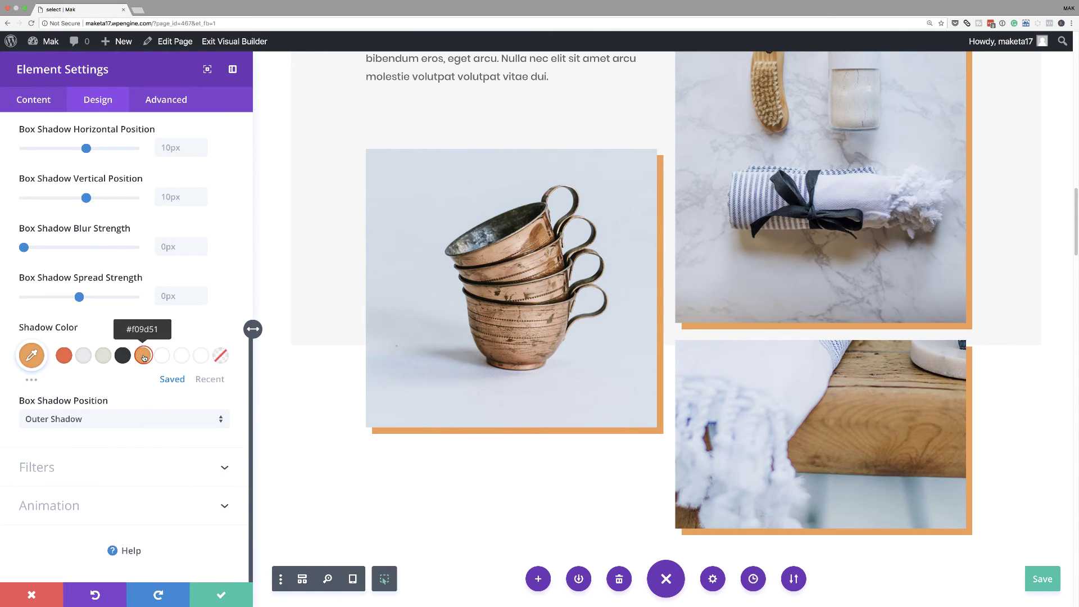
pyautogui.scroll(3, 328, 427)
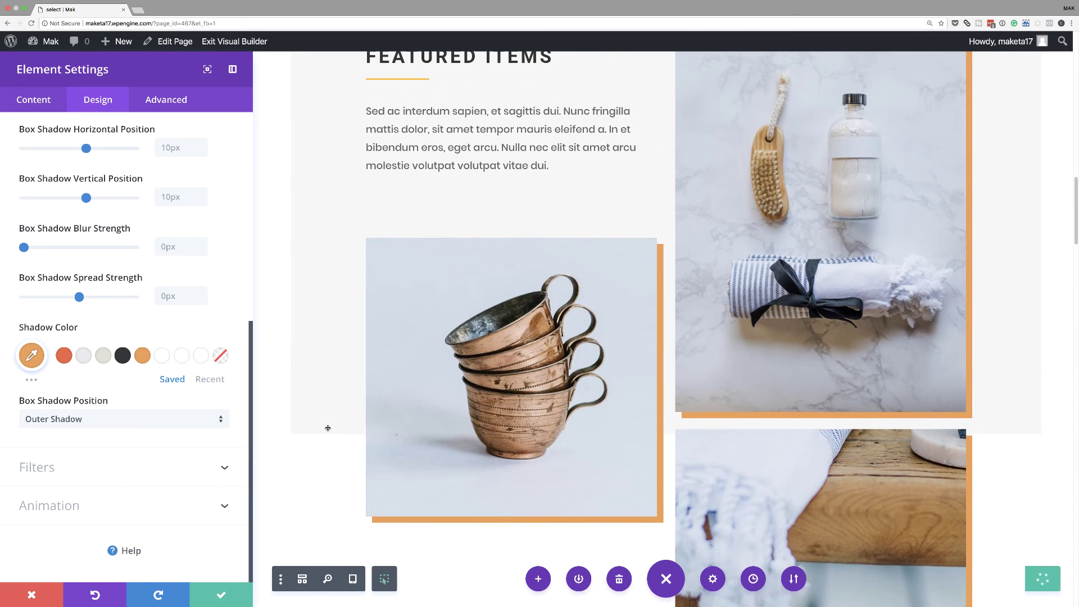
pyautogui.scroll(3, 328, 428)
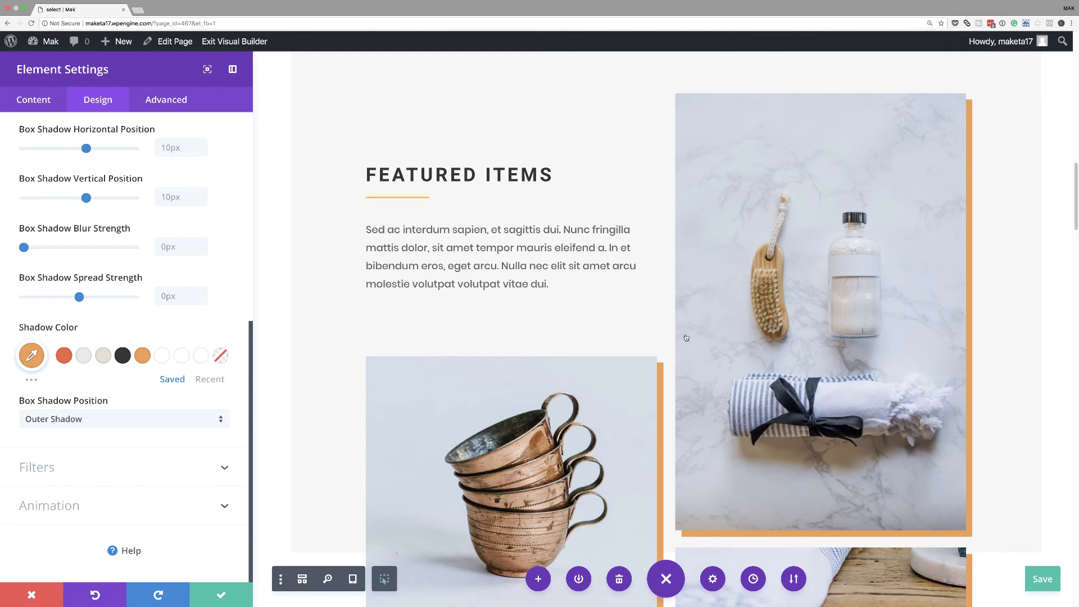
pyautogui.click(222, 597)
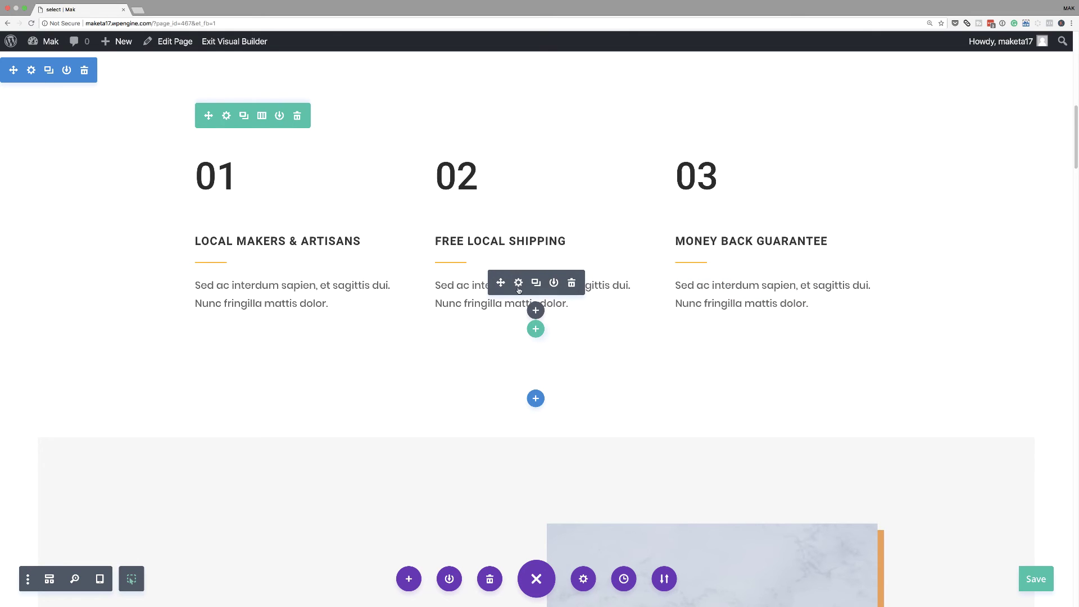
# Open the Element Settings of the third feature description text module
pyautogui.moveTo(277, 287)
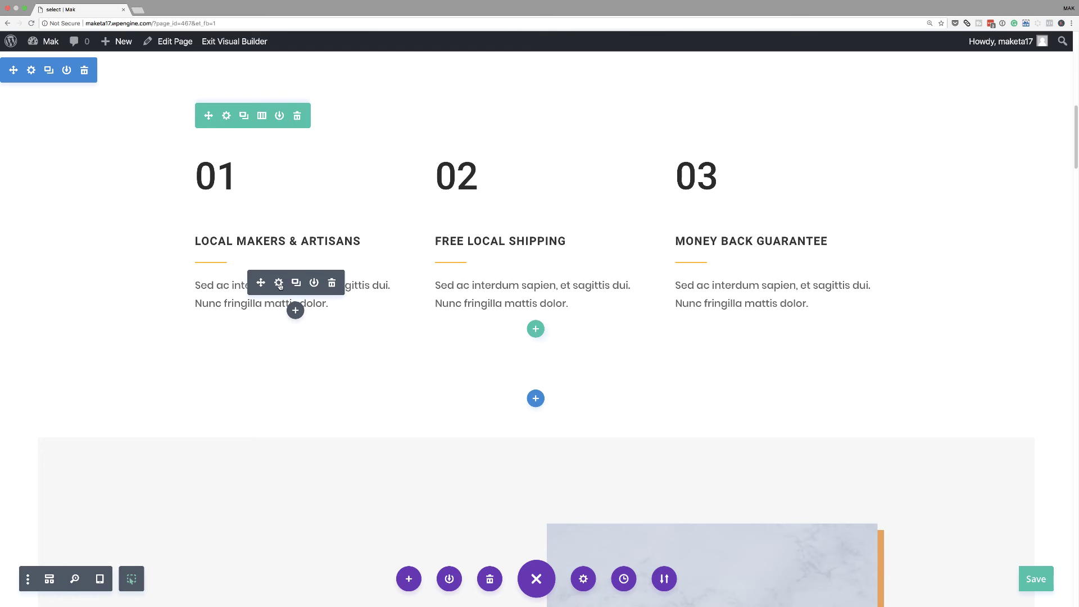
pyautogui.click(247, 295)
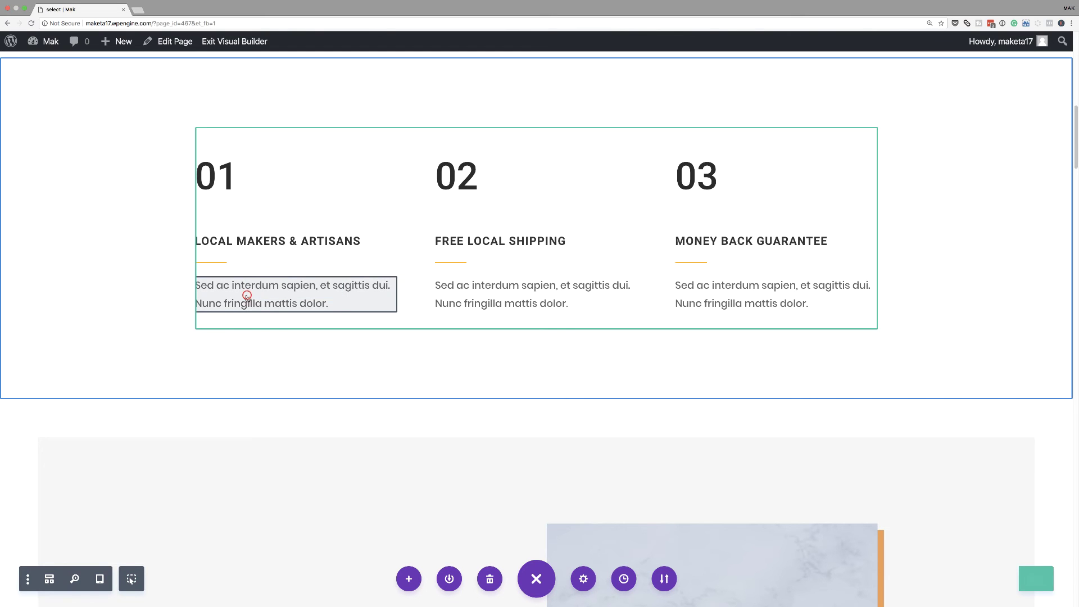
pyautogui.click(548, 296)
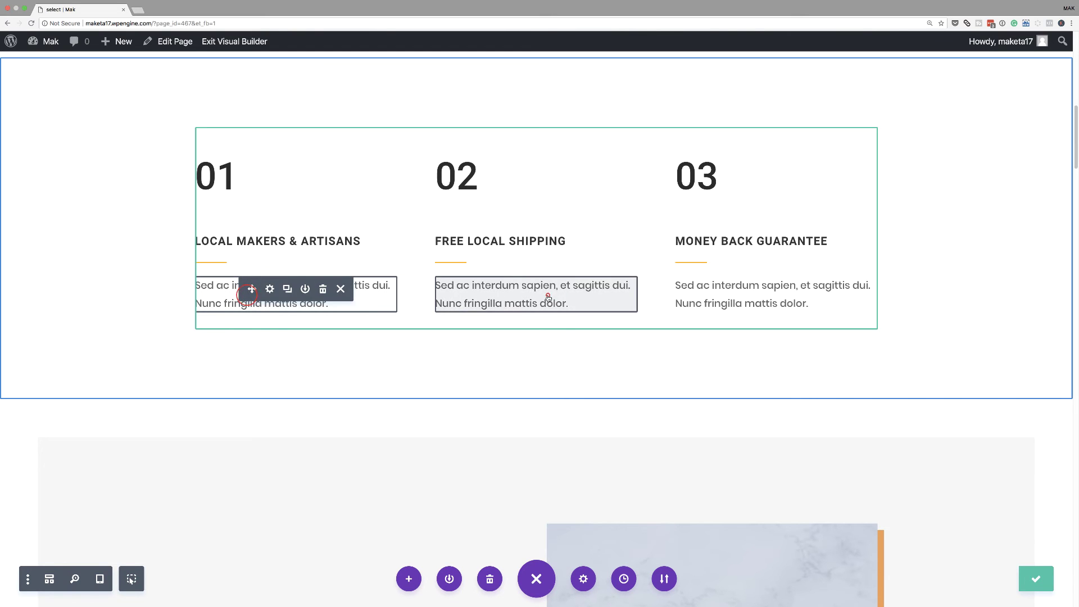
pyautogui.click(740, 298)
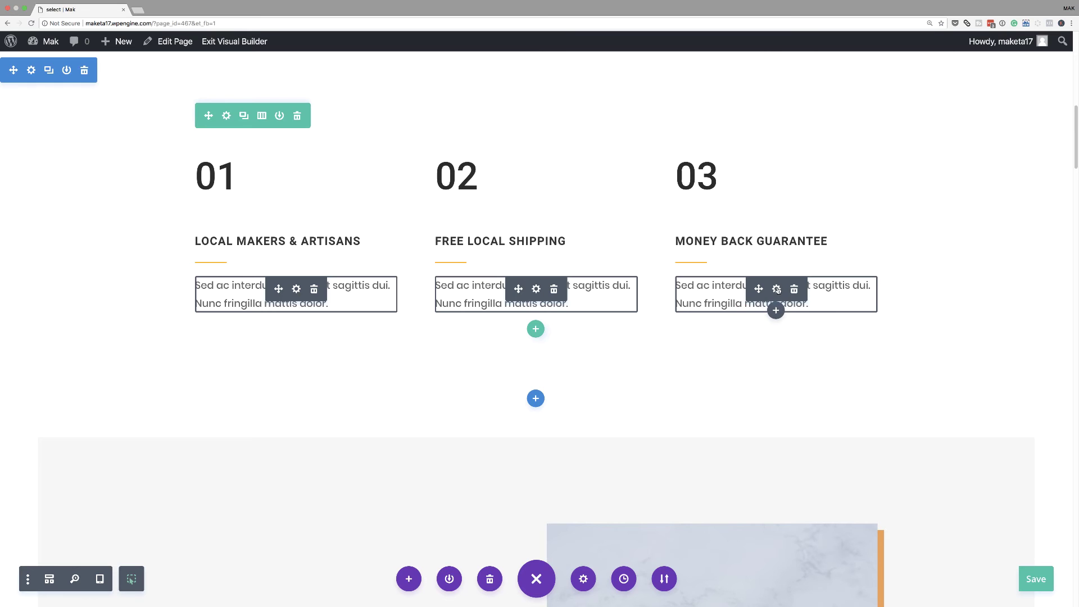
pyautogui.click(776, 289)
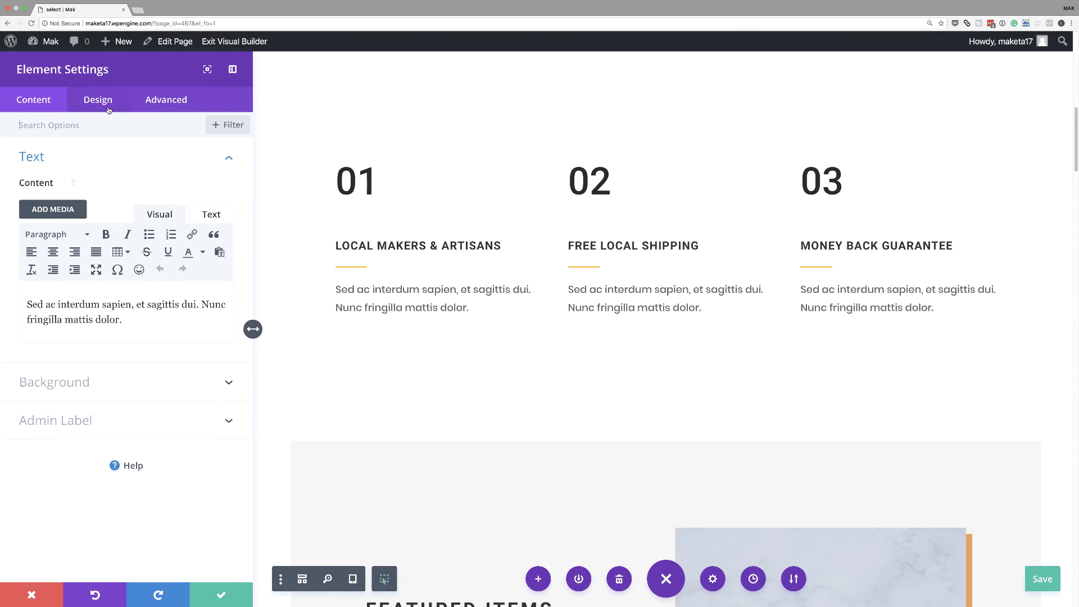
# Color the feature description text #f06543 and shrink it to 14px
pyautogui.click(107, 105)
pyautogui.click(67, 165)
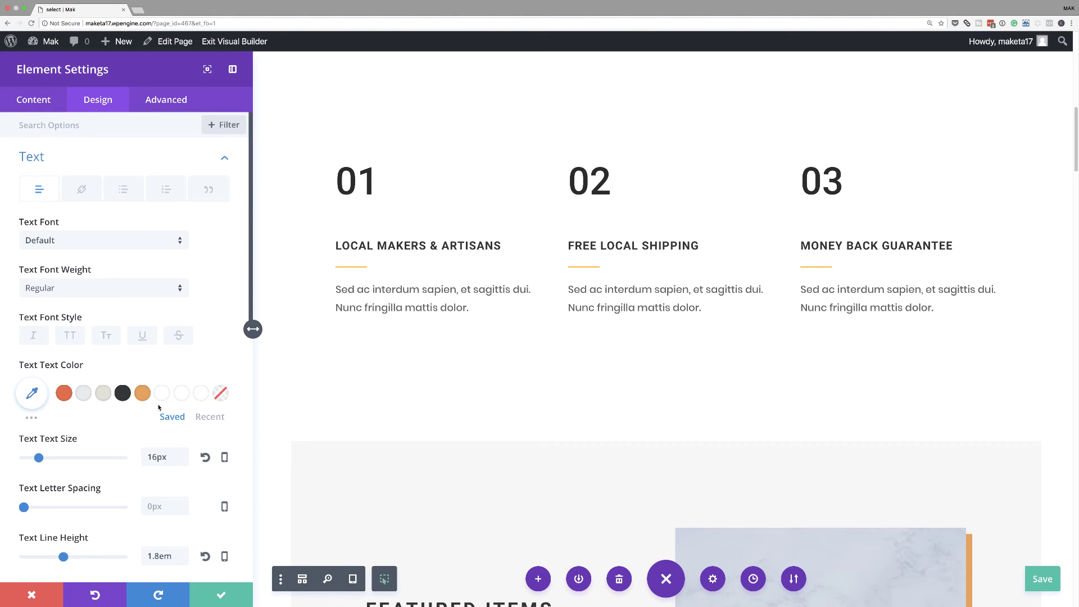
pyautogui.click(64, 396)
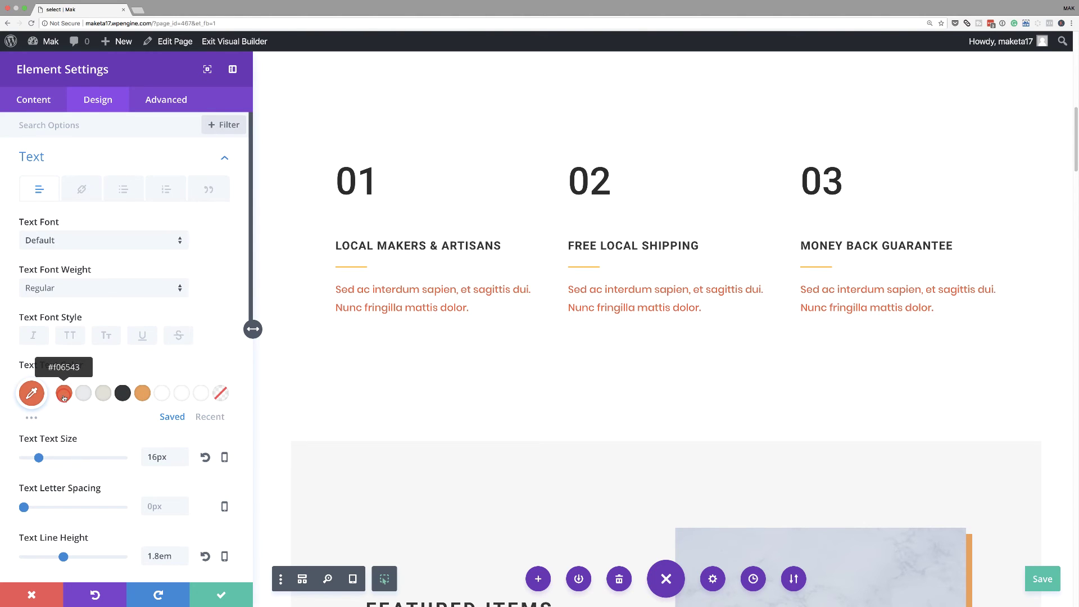
pyautogui.moveTo(37, 459); pyautogui.dragTo(37, 460)
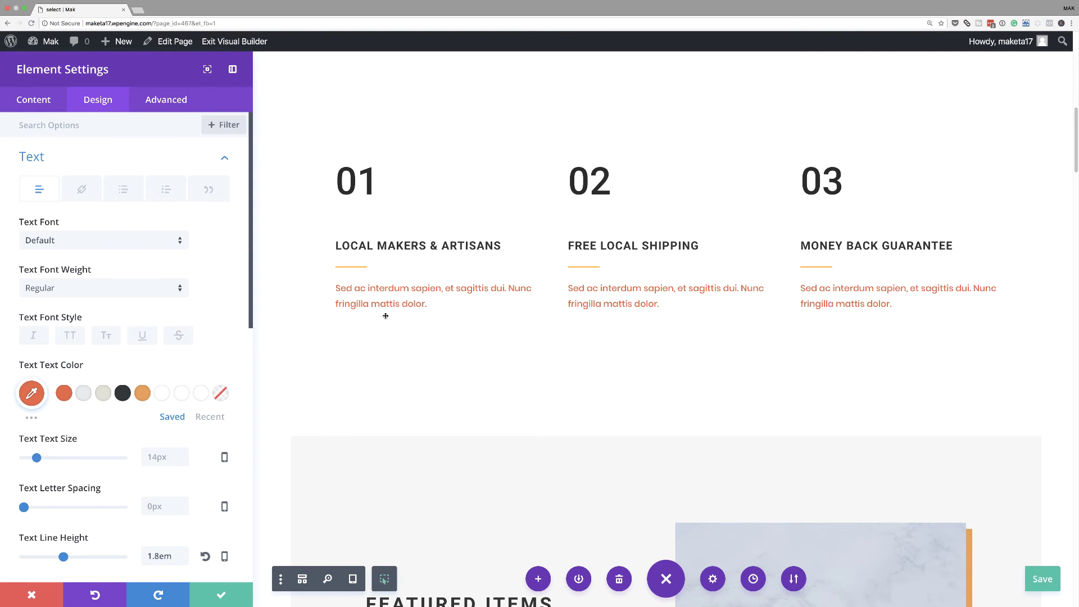
pyautogui.click(223, 597)
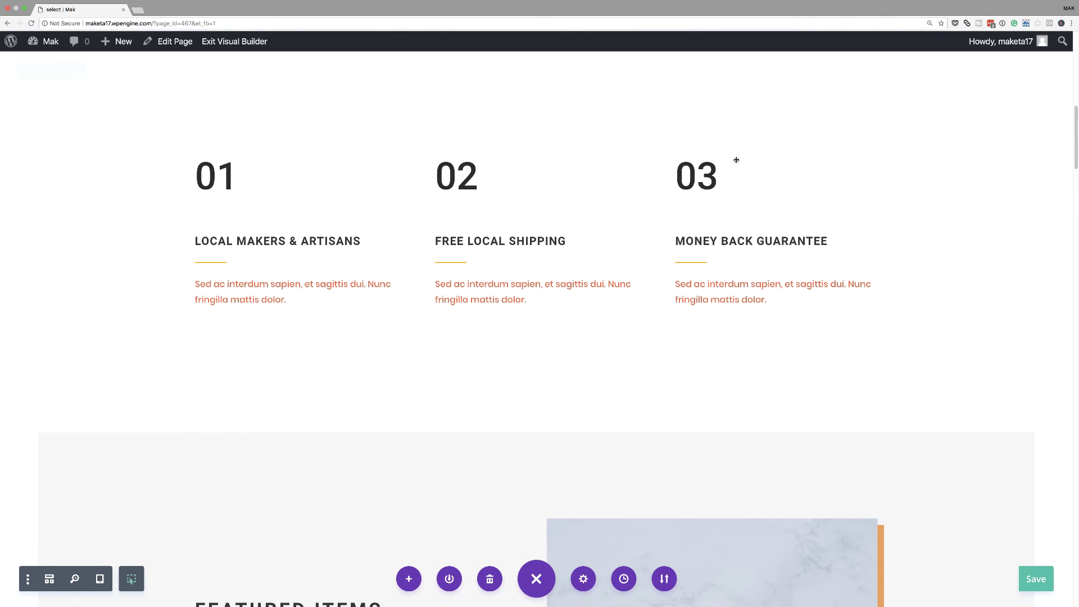
# Multi-select the 02 number module together with the lantern image module
pyautogui.moveTo(481, 149)
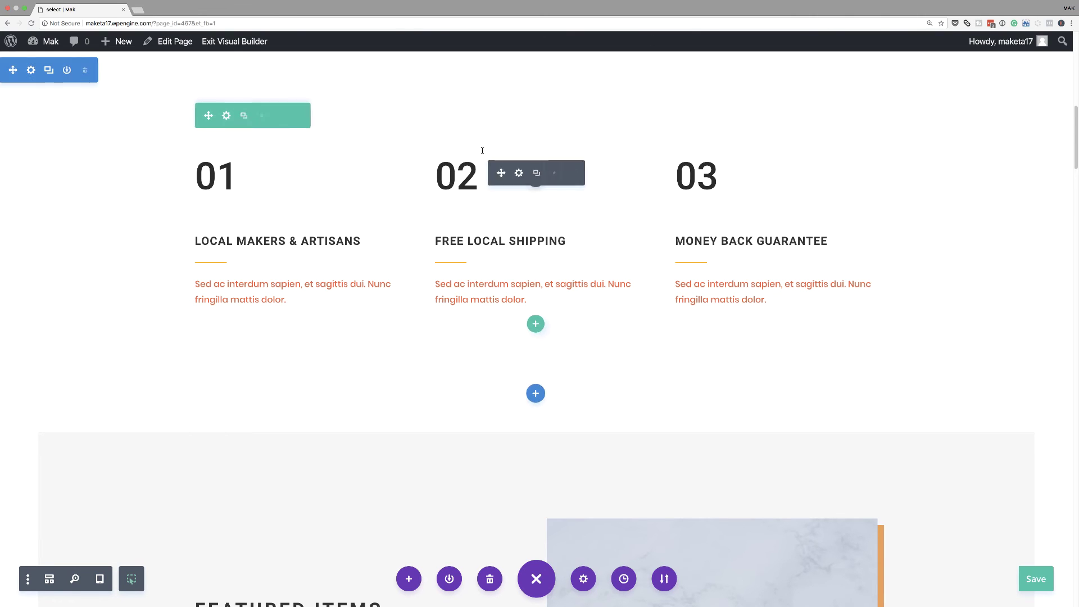
pyautogui.click(509, 179)
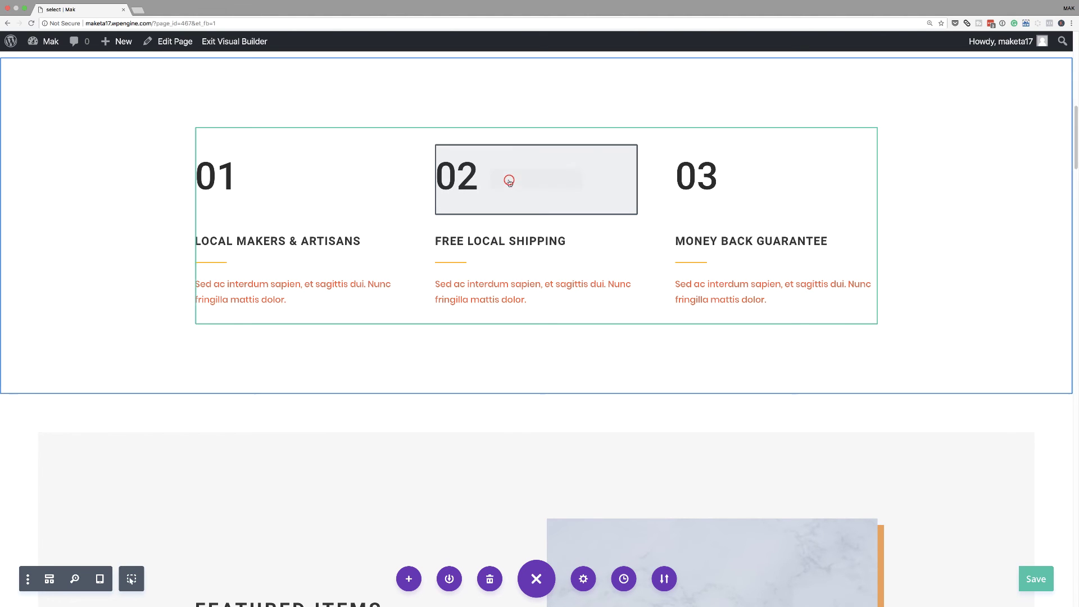
pyautogui.scroll(-2, 834, 340)
pyautogui.scroll(10, 834, 340)
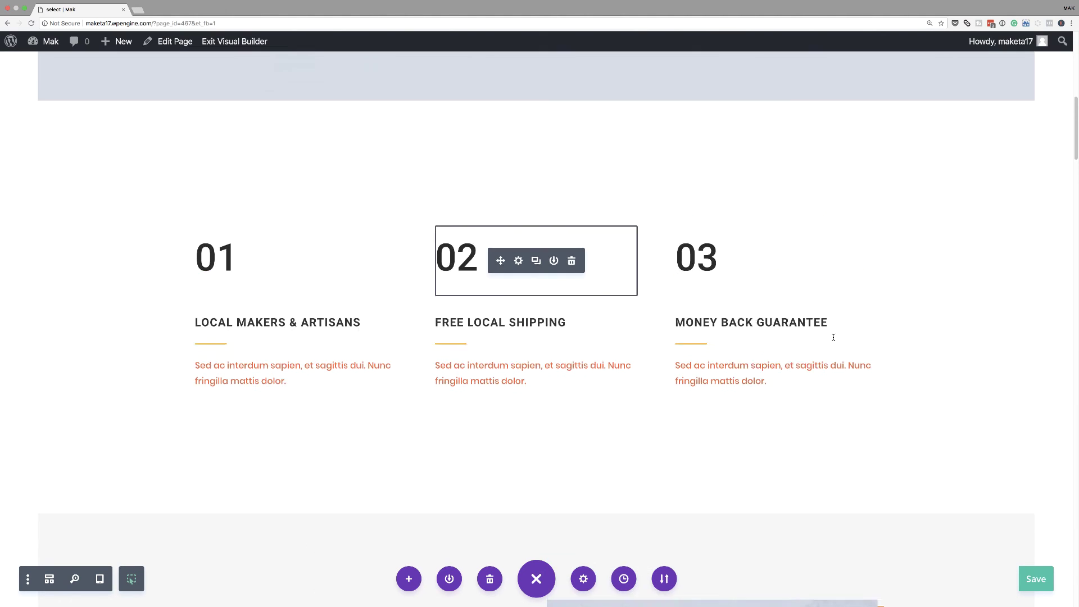
pyautogui.scroll(2, 833, 337)
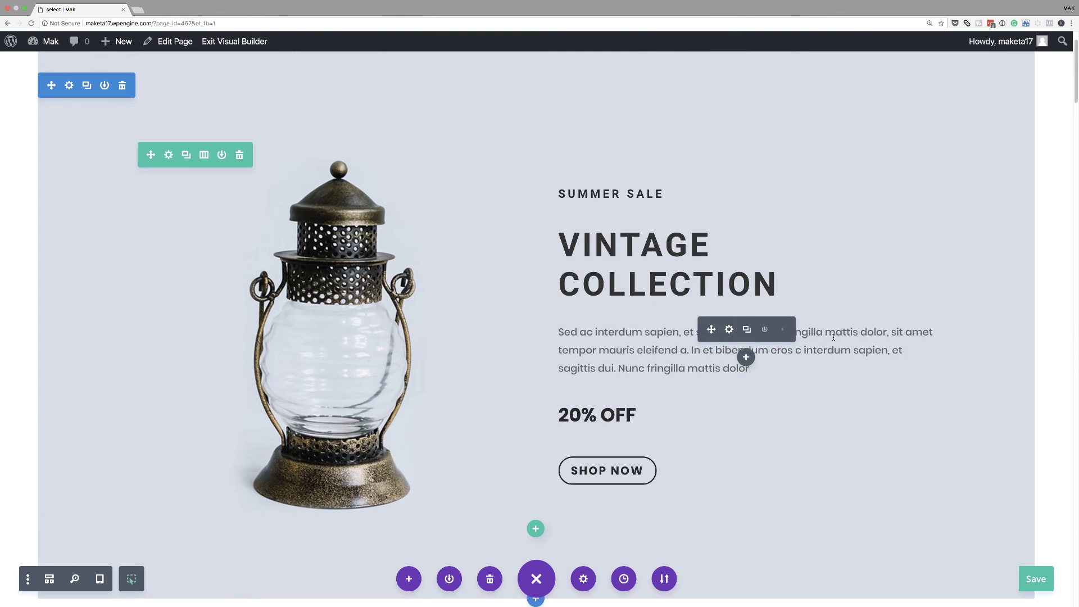
pyautogui.moveTo(318, 194)
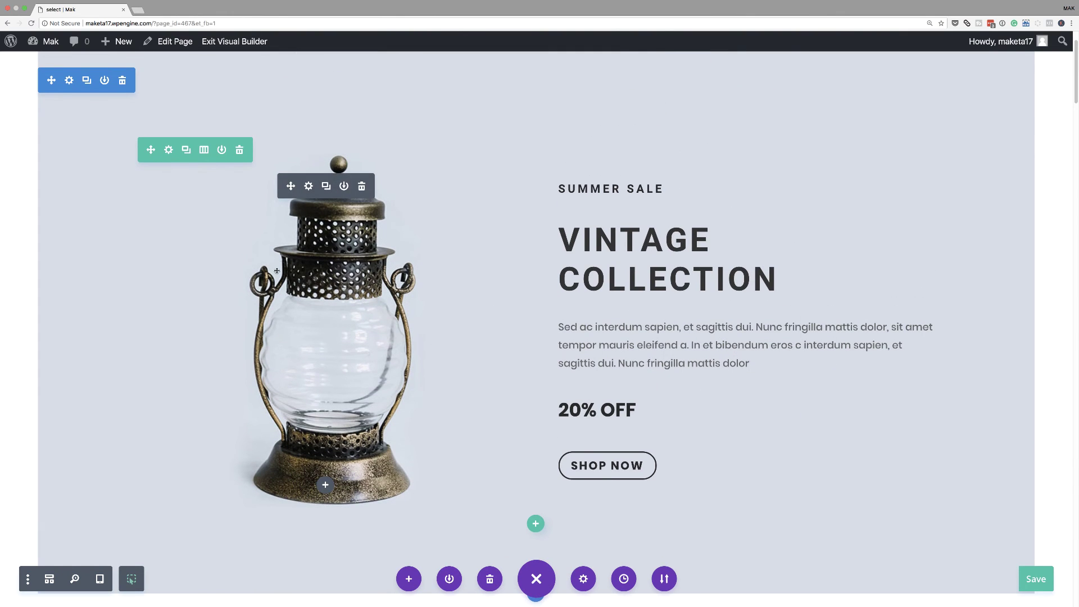
pyautogui.click(319, 194)
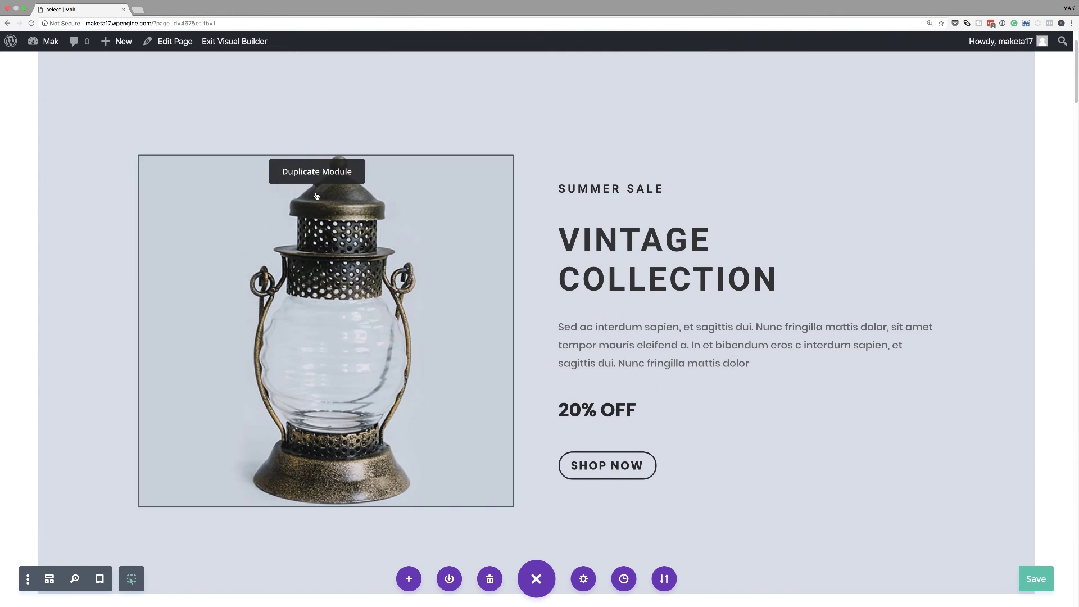
pyautogui.scroll(-2, 804, 381)
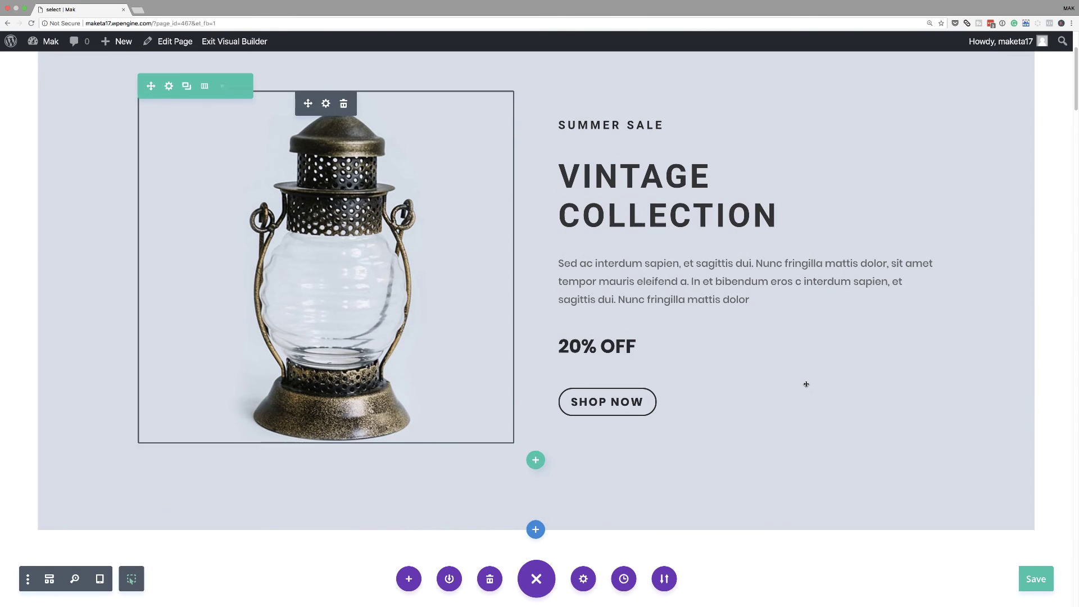
pyautogui.scroll(-2, 465, 313)
pyautogui.scroll(-6, 464, 312)
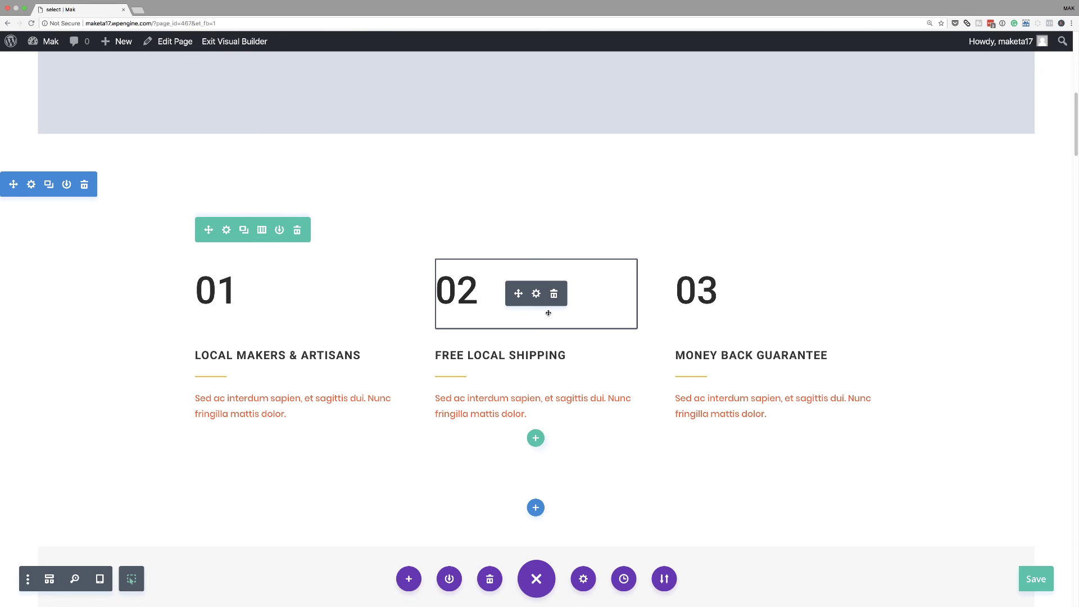
pyautogui.scroll(2, 604, 330)
pyautogui.scroll(1, 603, 330)
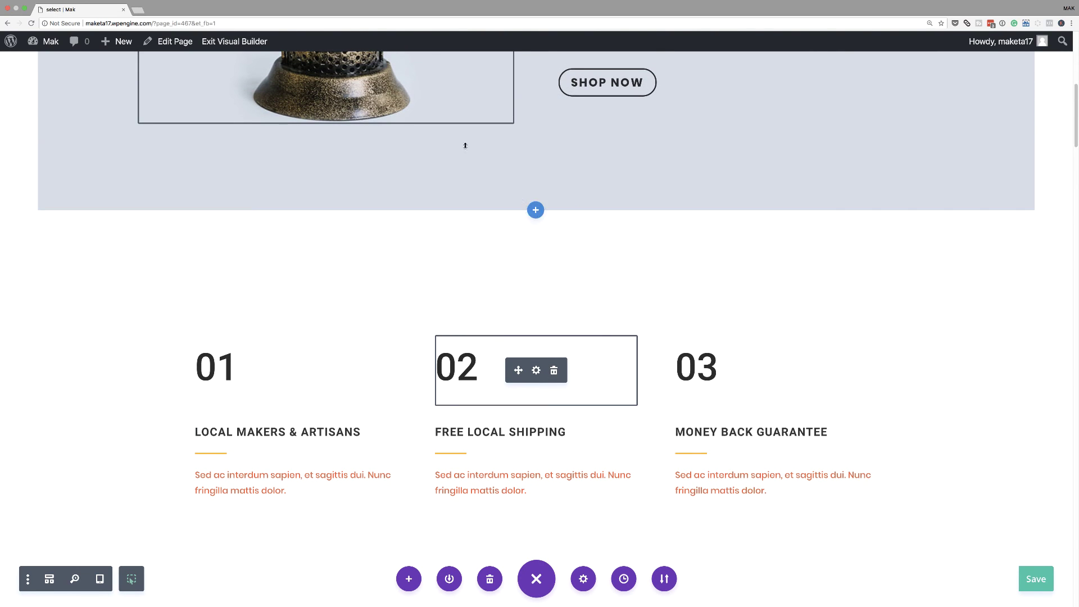
# Set a 3px border on the lantern image and 02 number module, then save the page
pyautogui.click(537, 371)
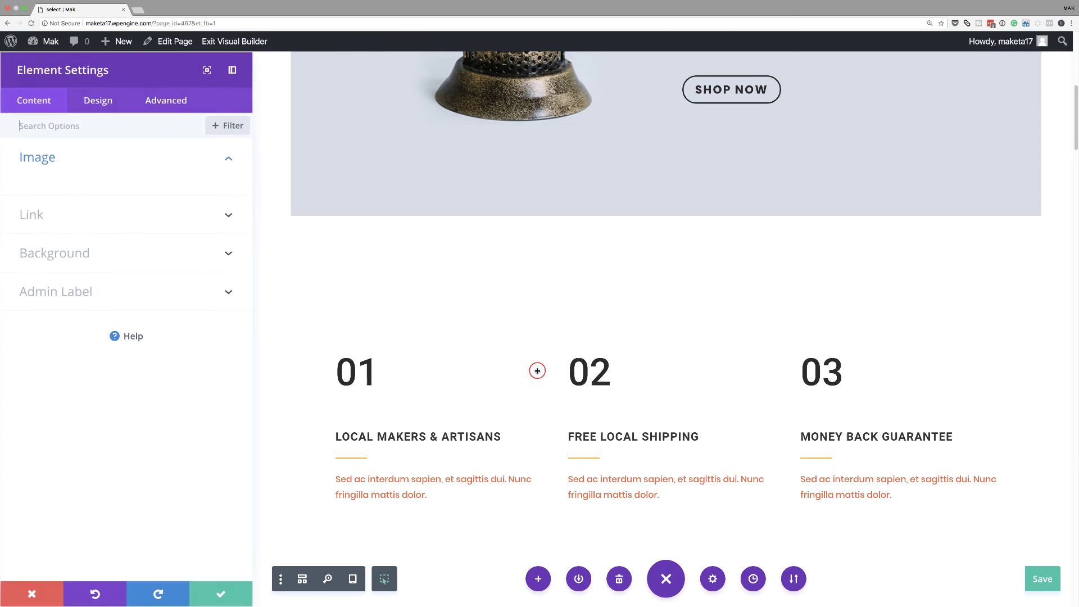
pyautogui.click(97, 100)
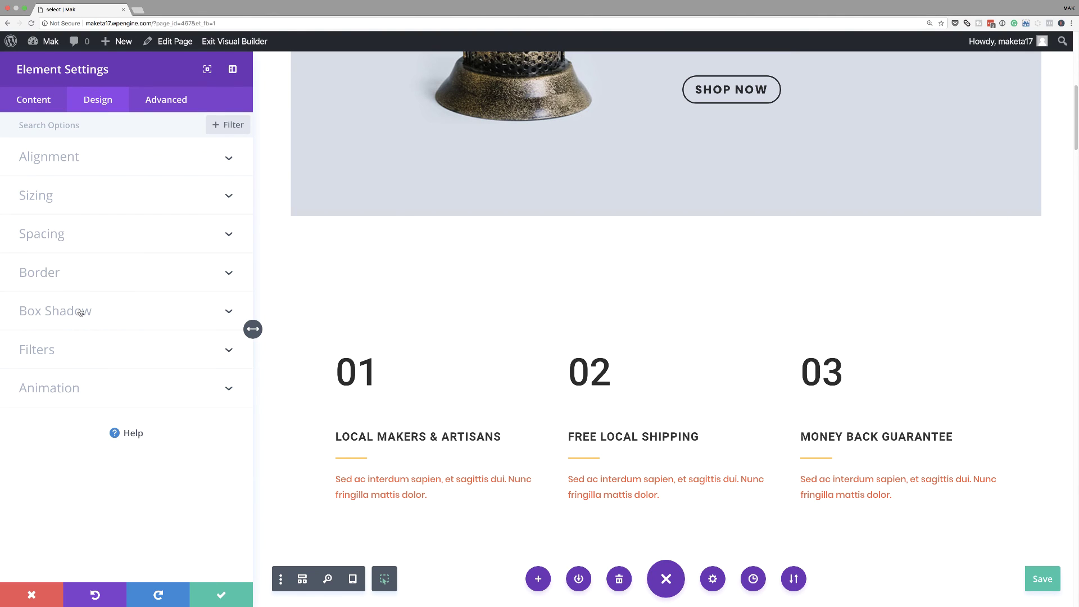
pyautogui.click(50, 273)
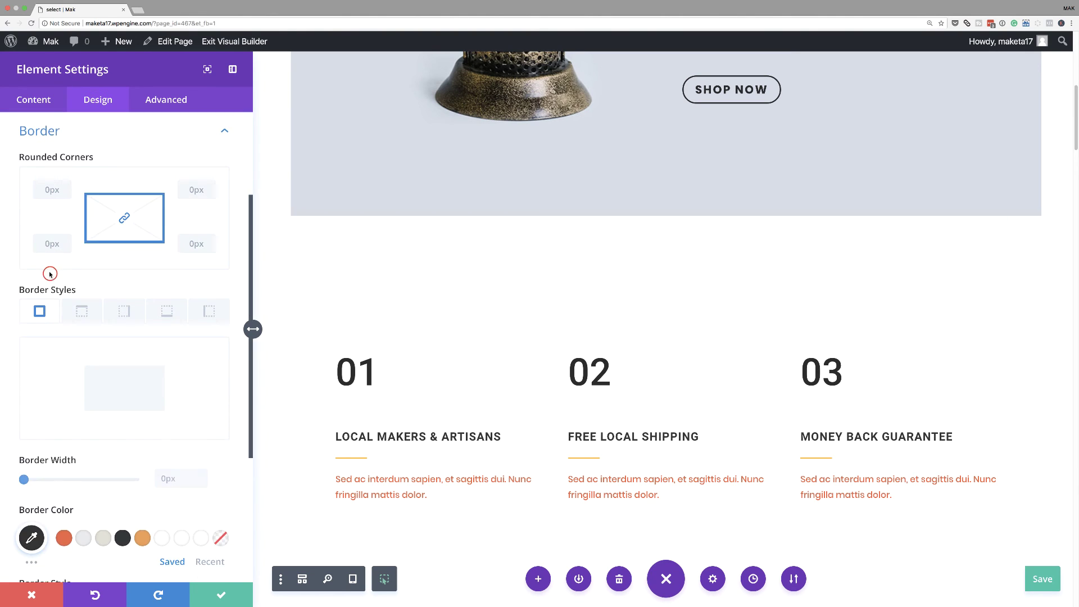
pyautogui.moveTo(24, 479); pyautogui.dragTo(31, 481)
pyautogui.scroll(2, 398, 457)
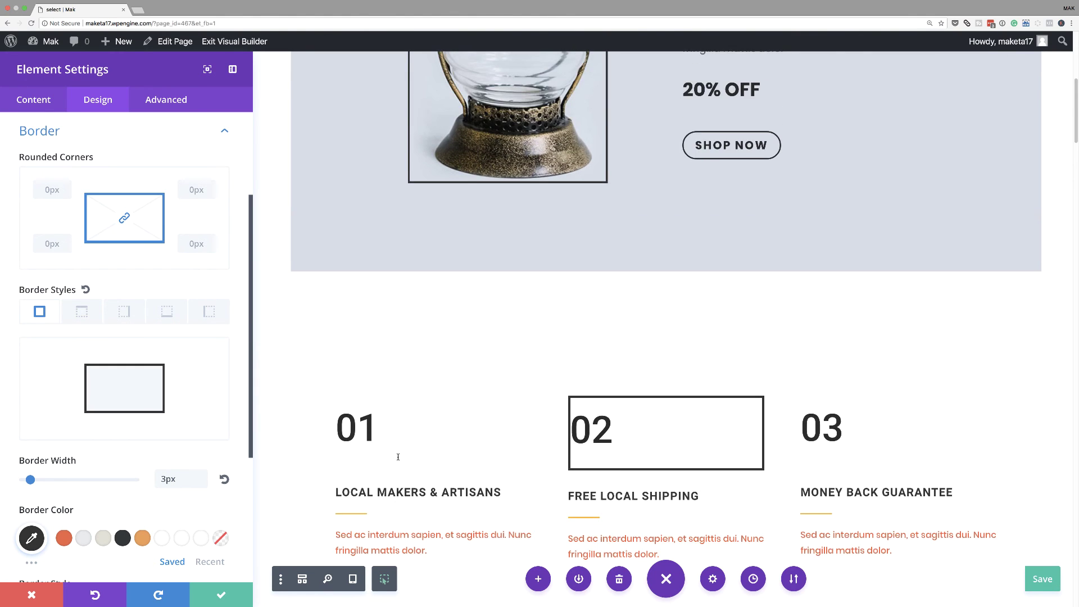
pyautogui.scroll(9, 398, 457)
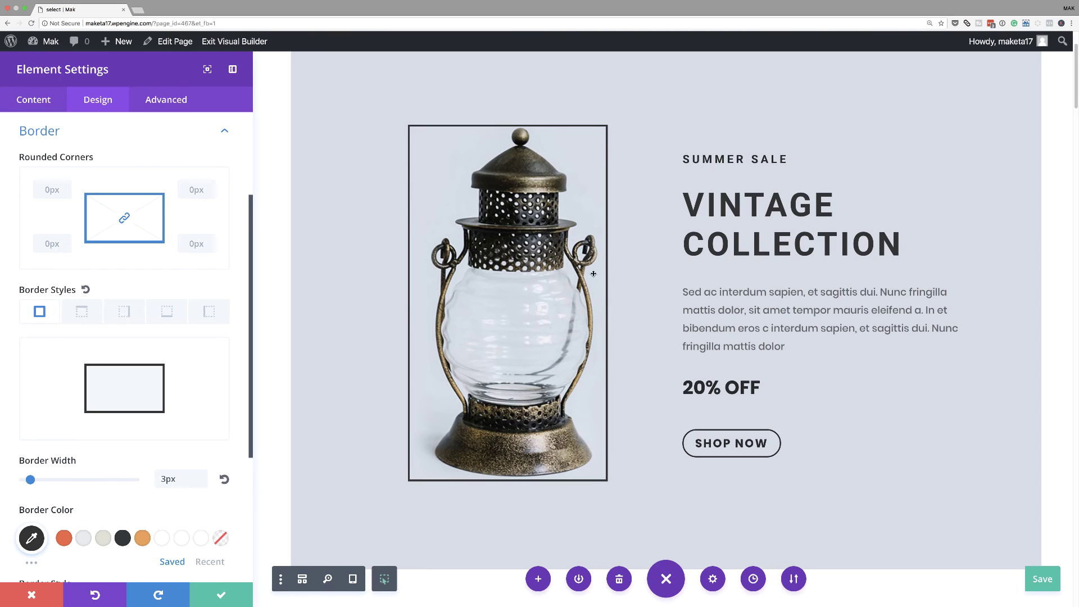
pyautogui.scroll(-13, 554, 378)
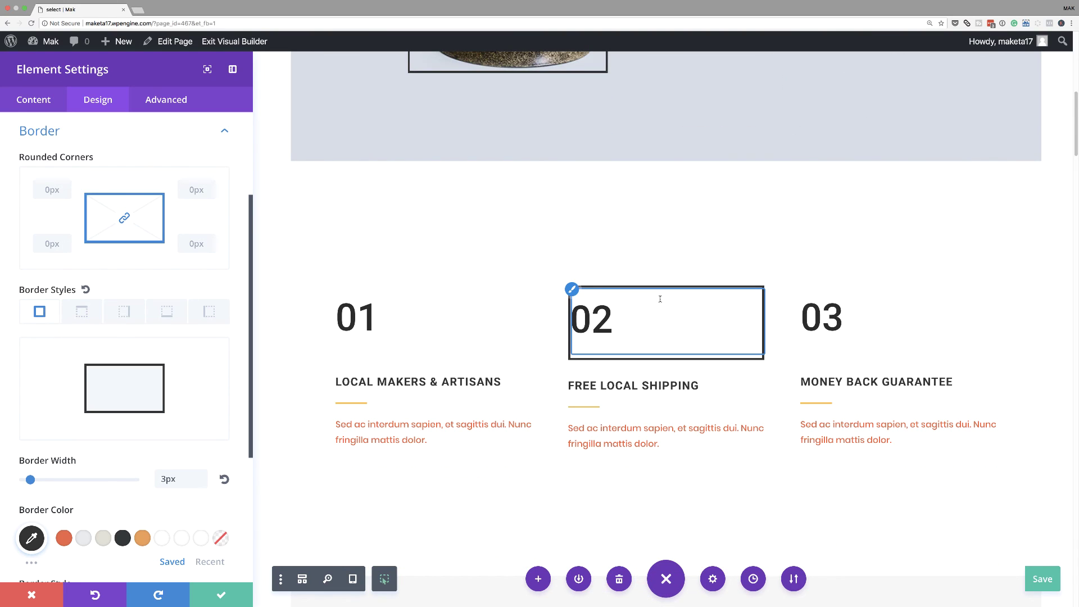
pyautogui.hotkey('ctrl', 's')
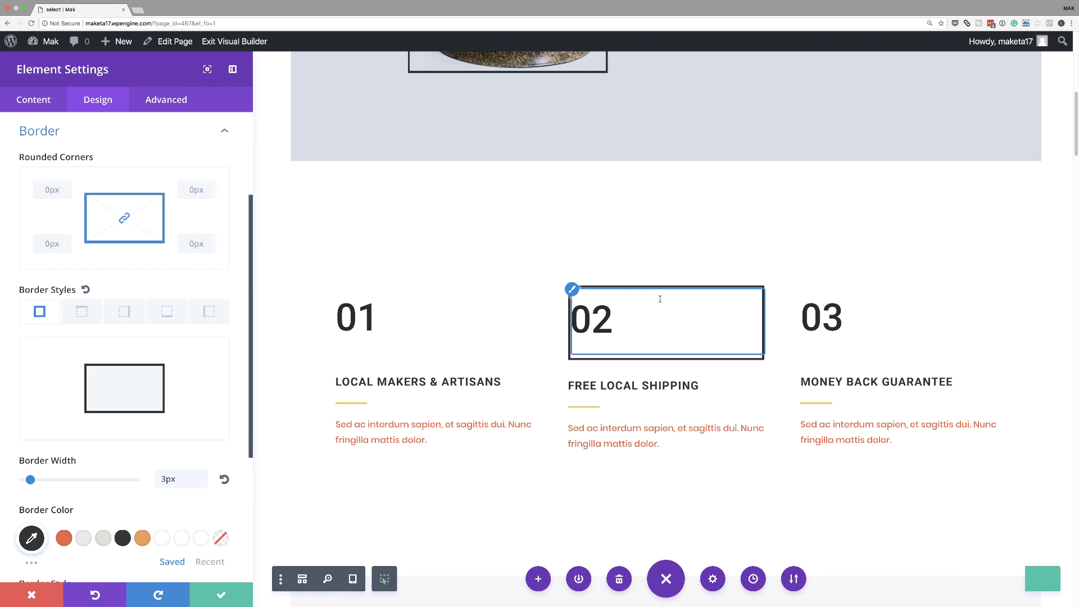